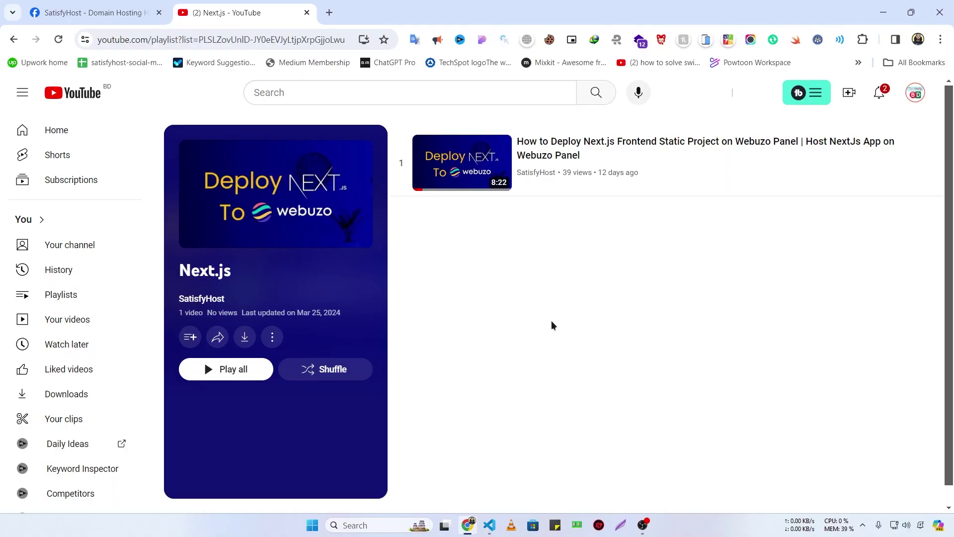
# Review the Facebook group post and its comments, briefly checking the YouTube Next.js playlist.
pyautogui.click(55, 7)
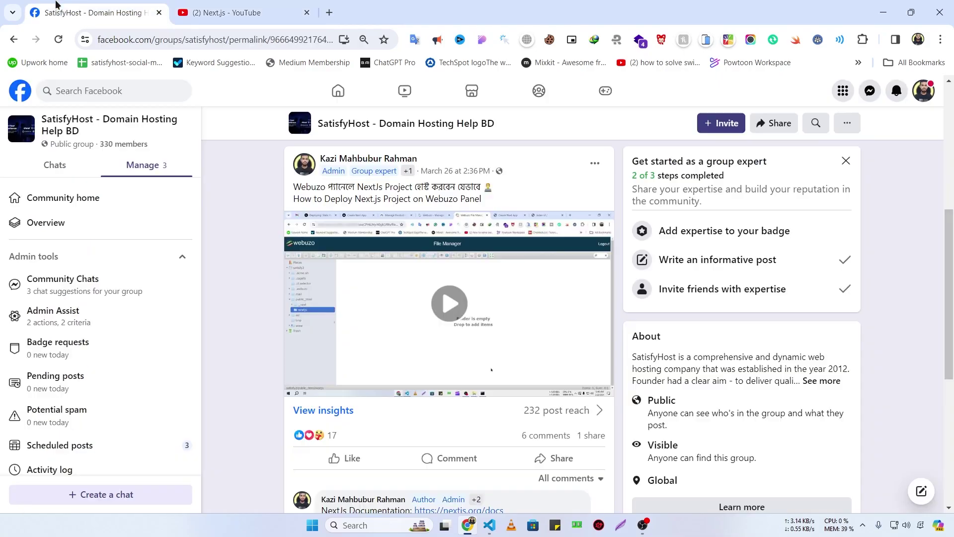
pyautogui.click(224, 12)
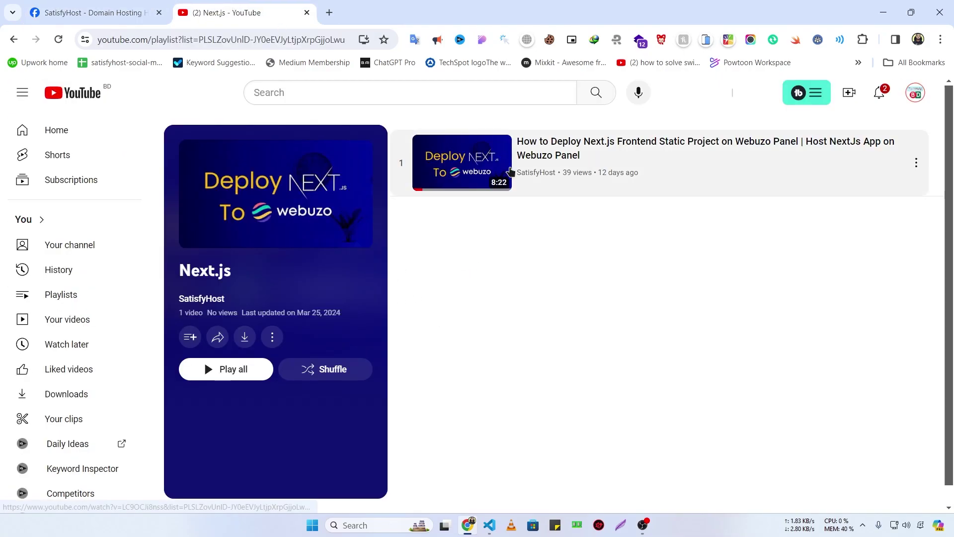
pyautogui.click(106, 8)
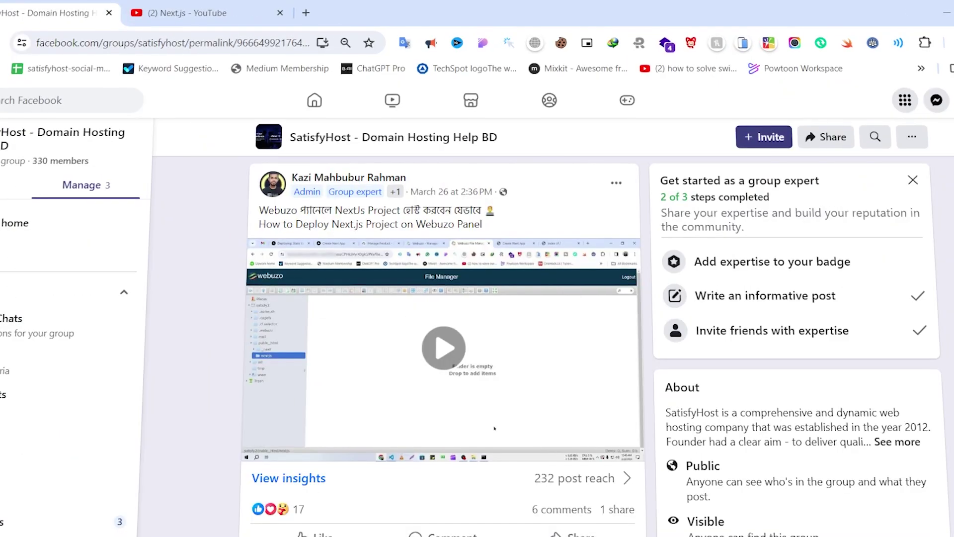
pyautogui.scroll(-2, 571, 324)
pyautogui.scroll(-4, 494, 327)
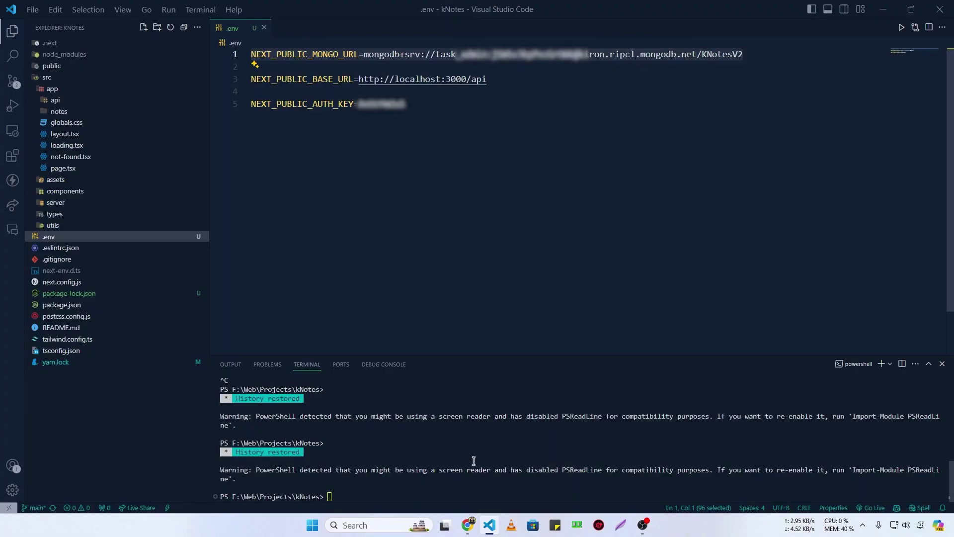
# Close the .env file and start the kNotes dev server with npm run dev on localhost:3000.
pyautogui.click(468, 525)
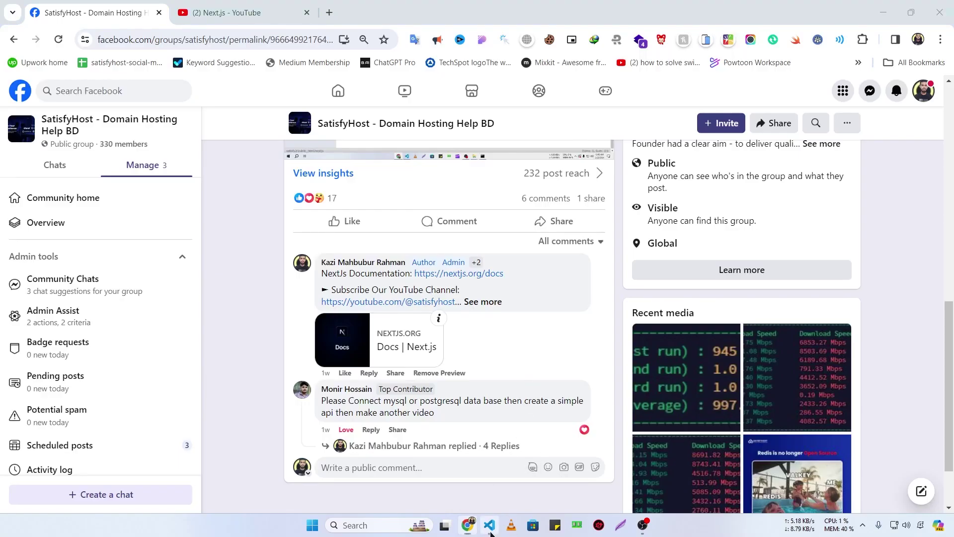
pyautogui.click(490, 525)
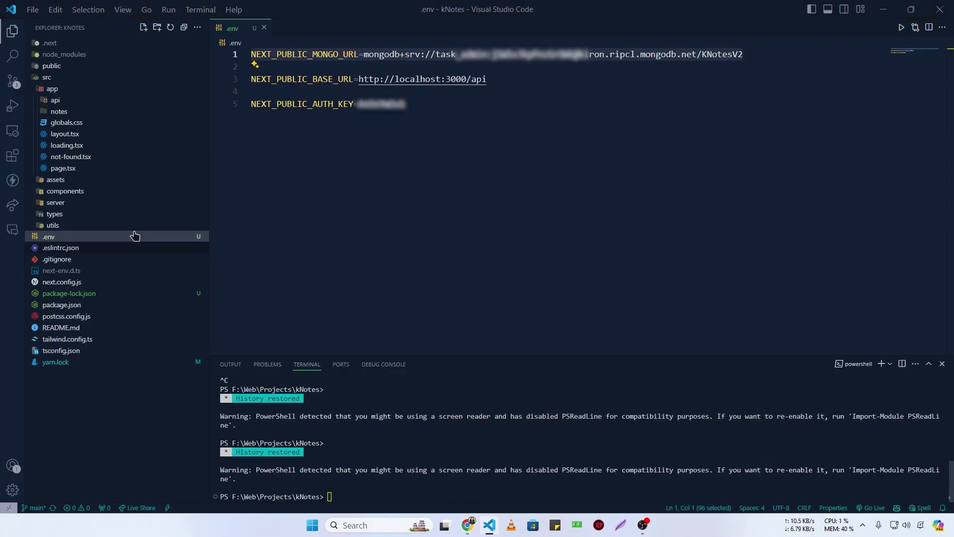
pyautogui.click(466, 528)
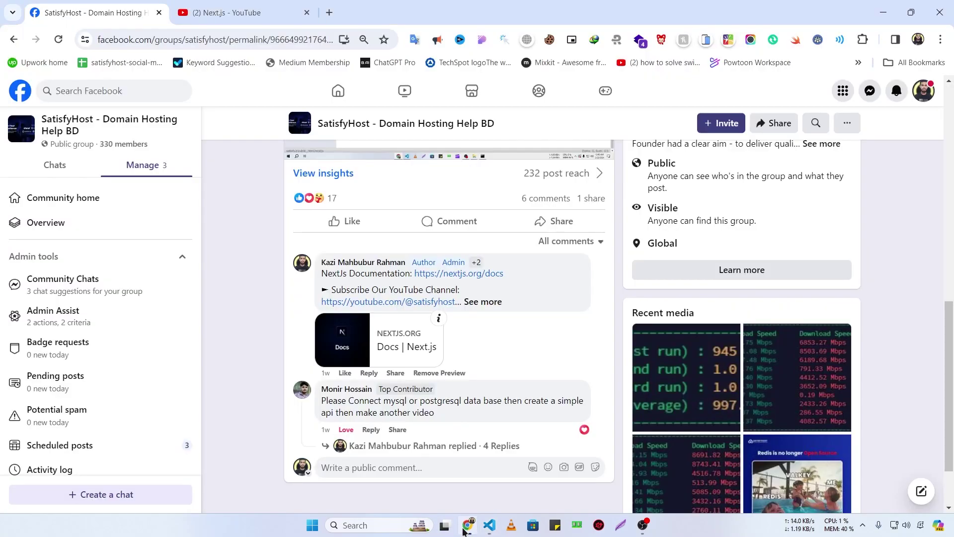
pyautogui.click(465, 527)
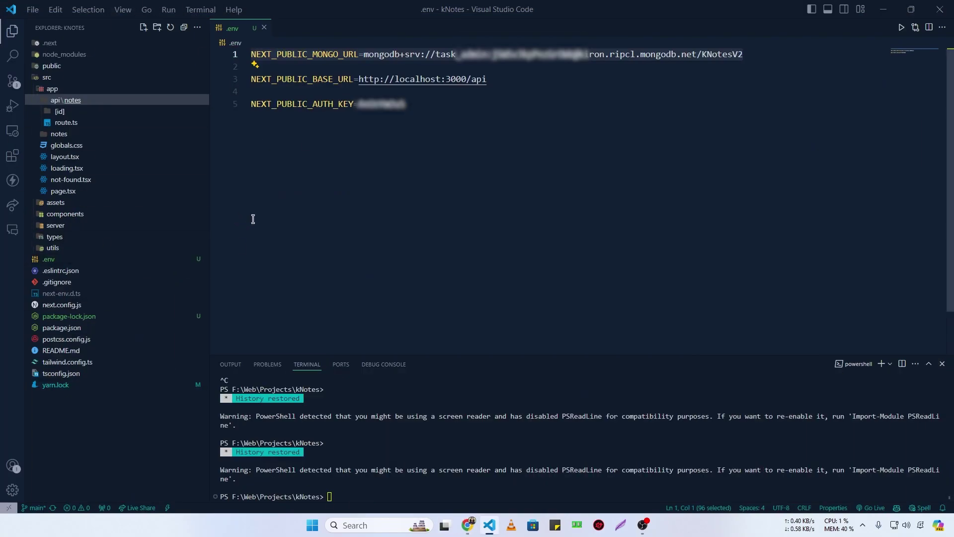
pyautogui.hotkey('ctrl', 'w')
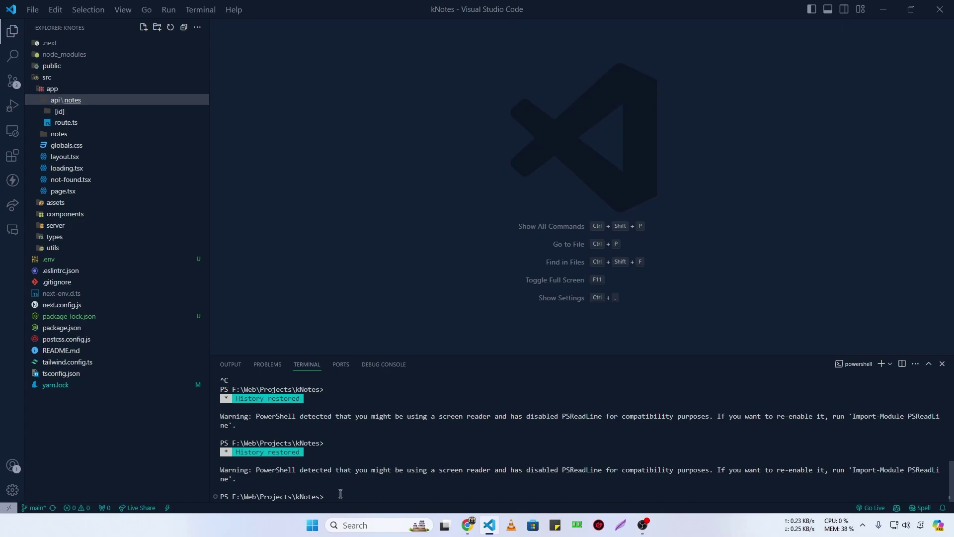
pyautogui.write('un dev')
pyautogui.press('Return')
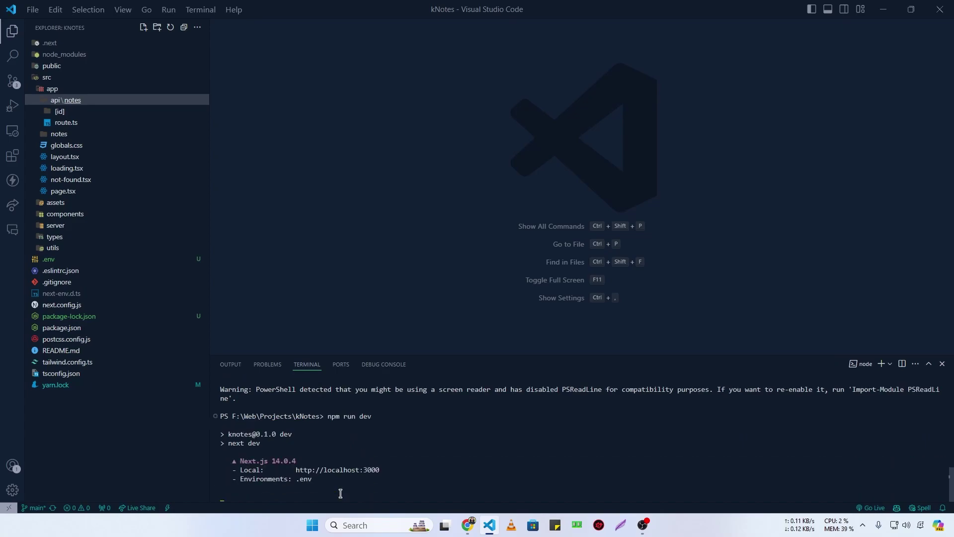
# Create a note titled 'Best domain hosting provider list' with description '1. SatisfyHost' in the local app.
pyautogui.keyDown('ctrl'); pyautogui.click(330, 466); pyautogui.keyUp('ctrl')
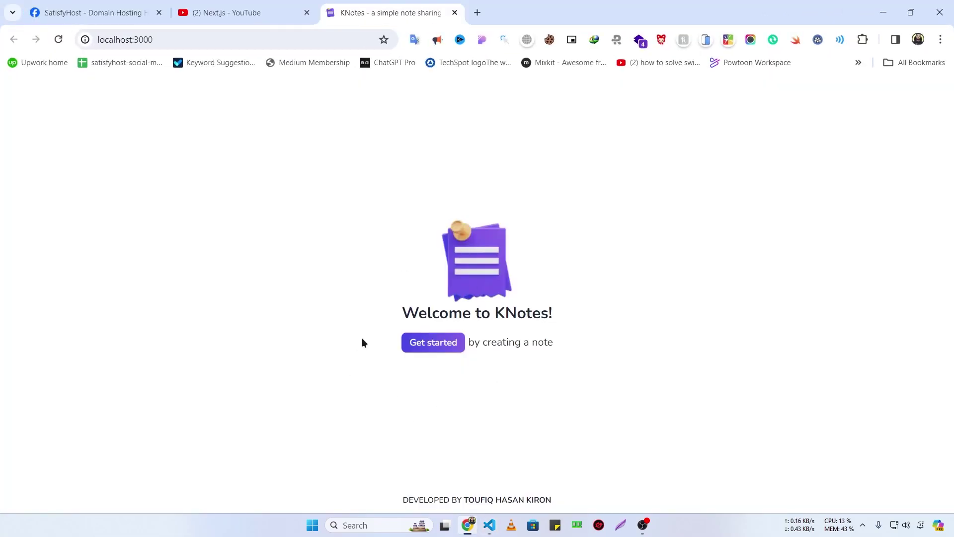
pyautogui.click(432, 342)
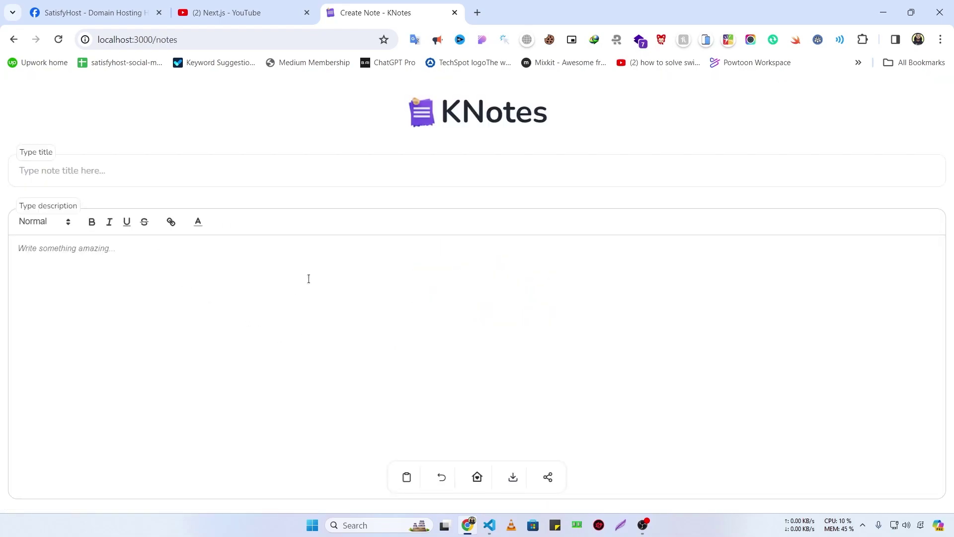
pyautogui.click(67, 176)
pyautogui.write('Best domain hosting provider list')
pyautogui.click(59, 283)
pyautogui.write('1. SatisfyHost')
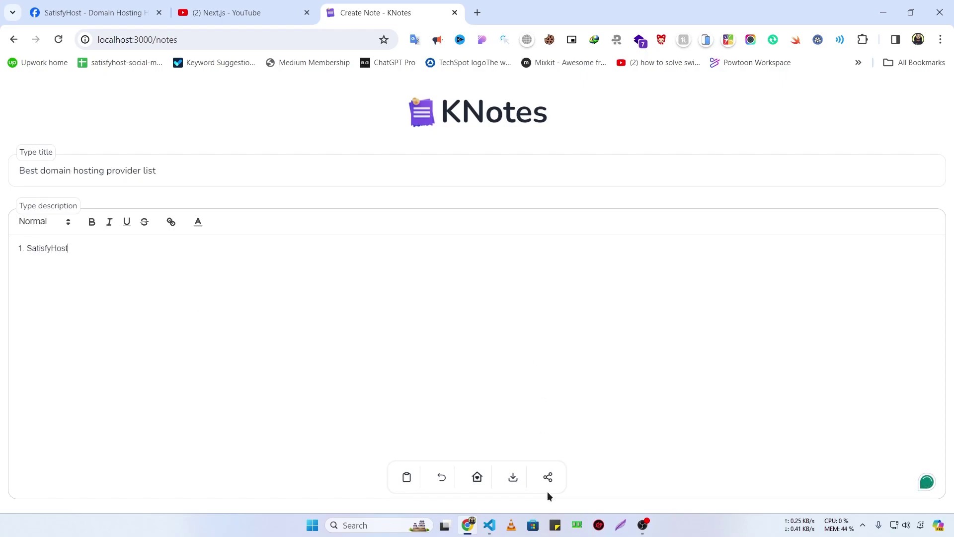
# Copy the note's share link and open it in a new browser tab.
pyautogui.click(551, 478)
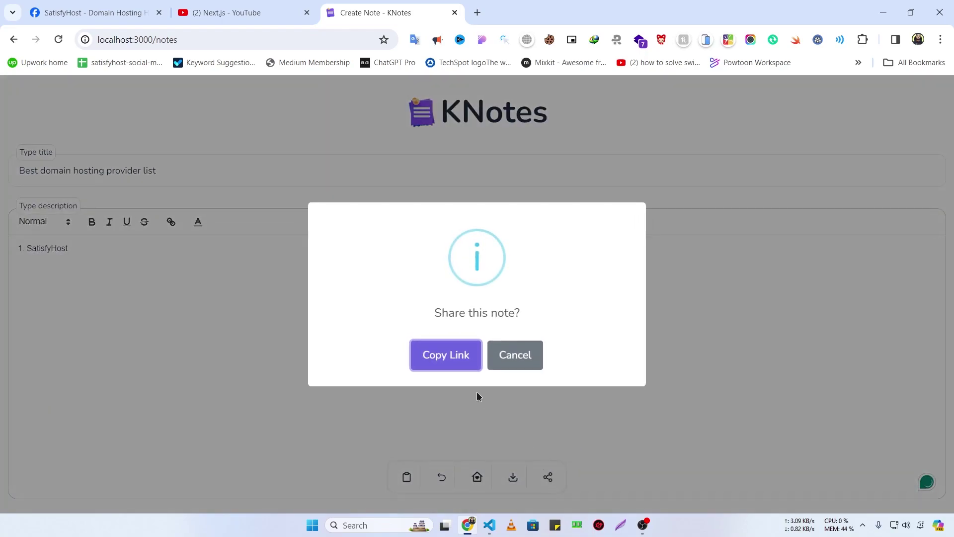
pyautogui.click(437, 358)
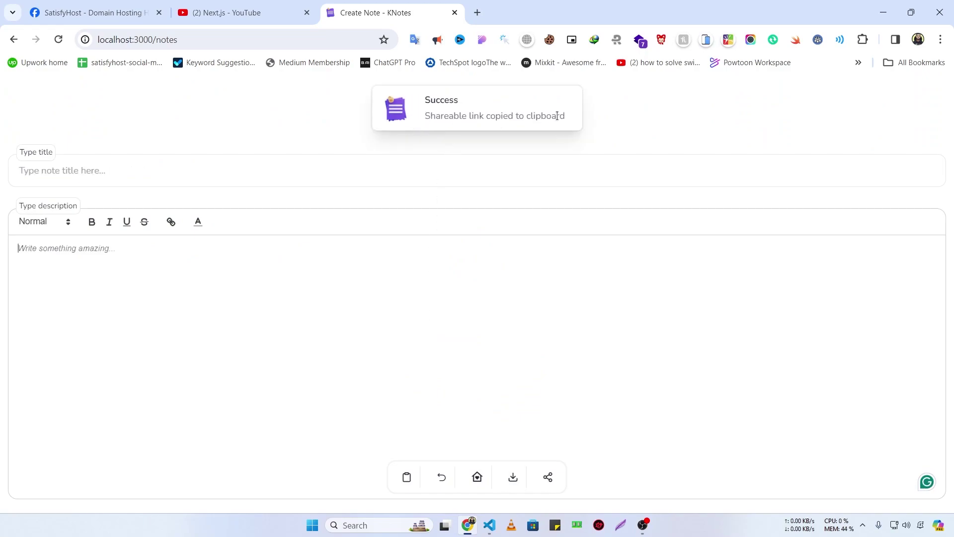
pyautogui.press('super+v')
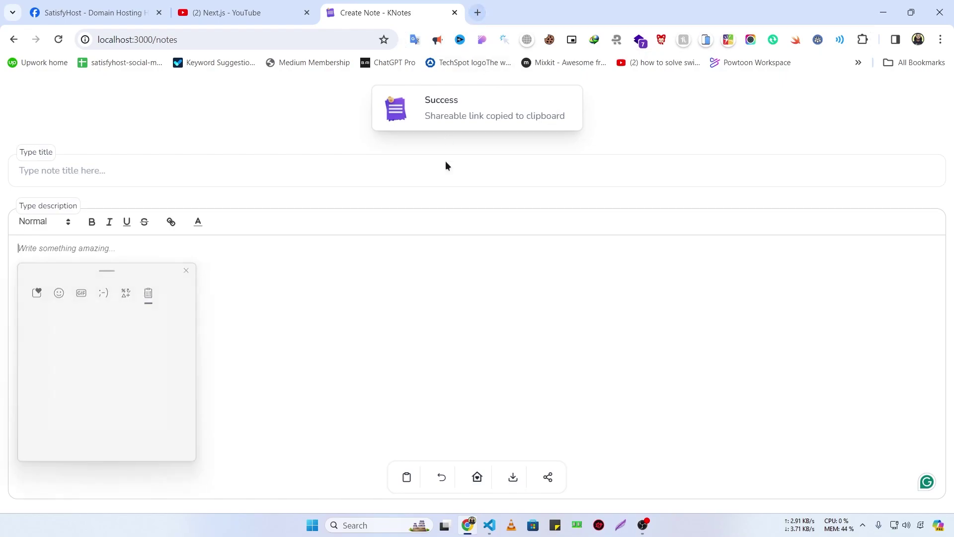
pyautogui.click(478, 12)
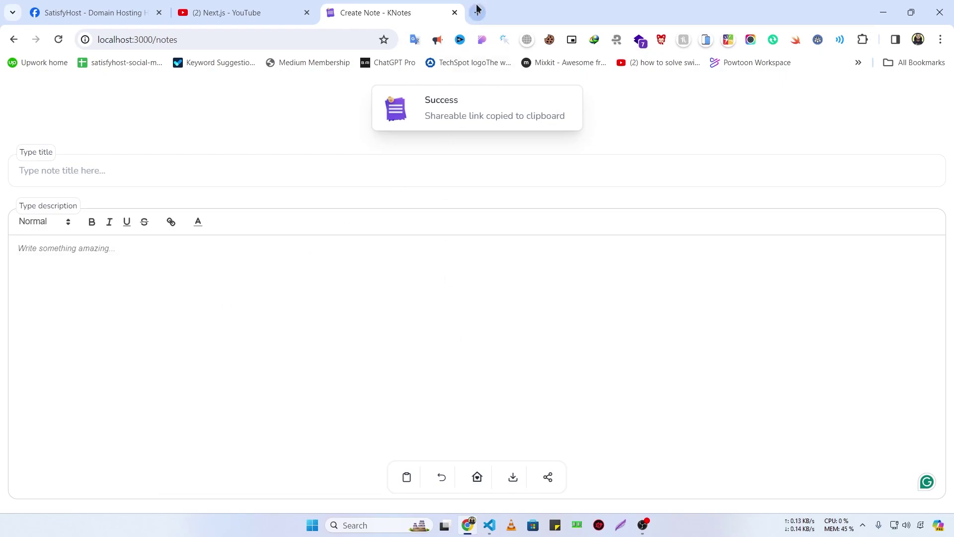
pyautogui.press('super+v')
pyautogui.click(177, 151)
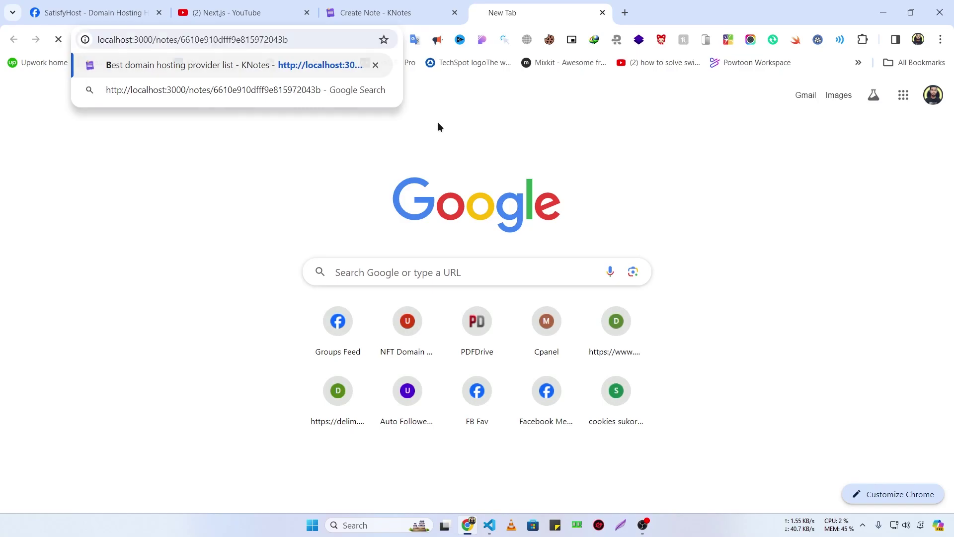
pyautogui.press('Return')
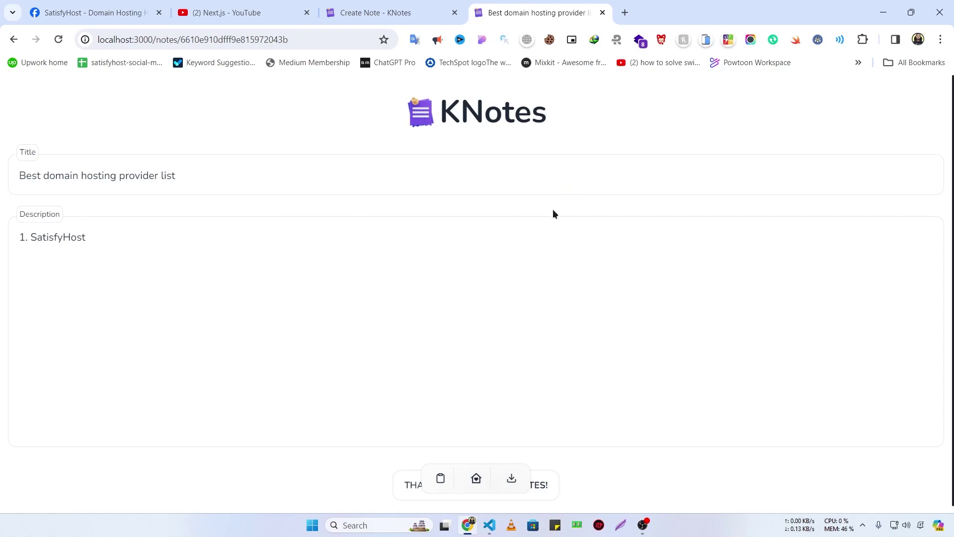
pyautogui.click(390, 5)
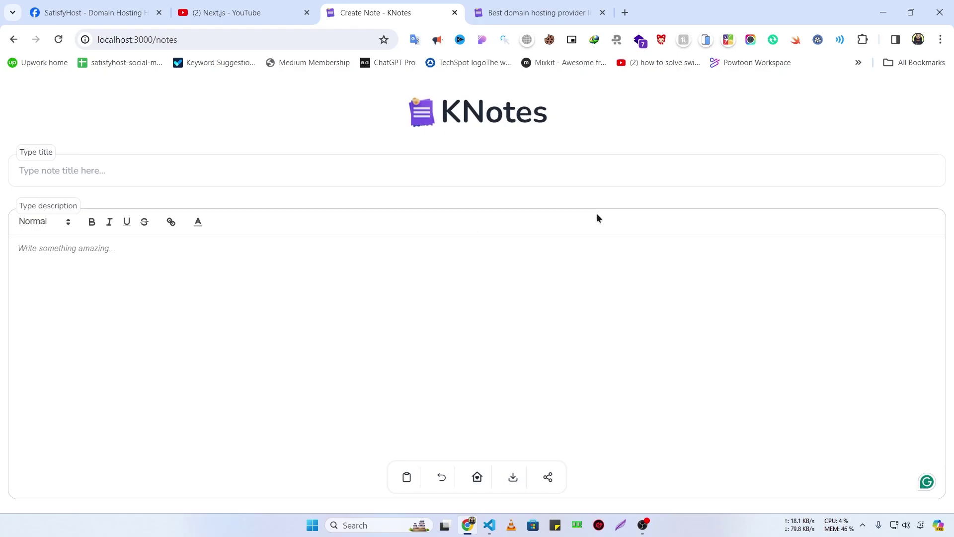
# Log in to the satisfyhost.com client area and open the satisfy.pw MERN Stack Hosting service details.
pyautogui.click(514, 4)
pyautogui.click(233, 45)
pyautogui.write('sa')
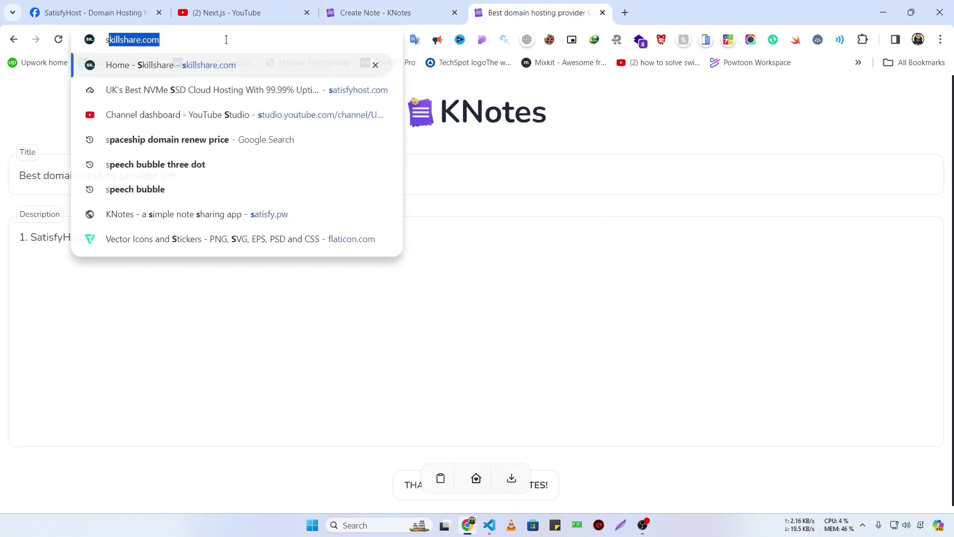
pyautogui.press('Return')
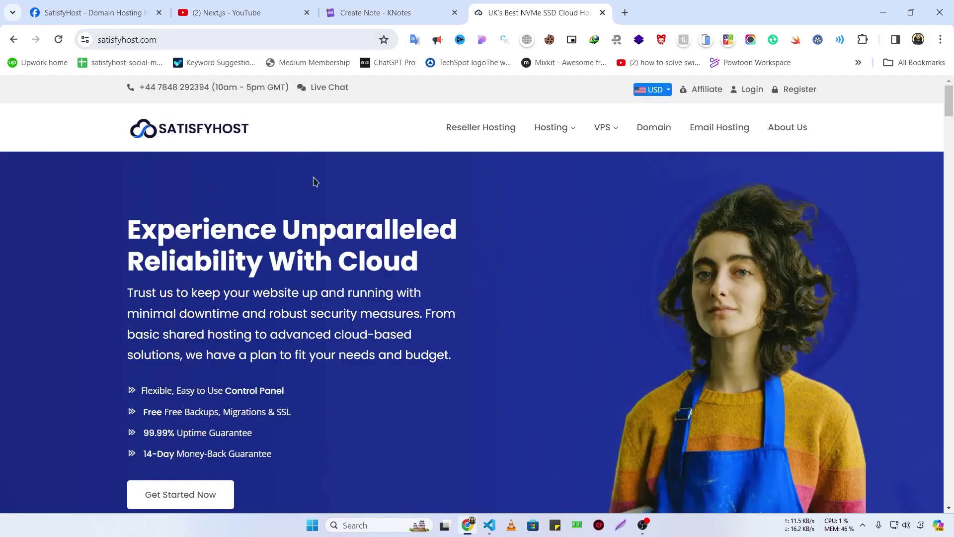
pyautogui.click(744, 91)
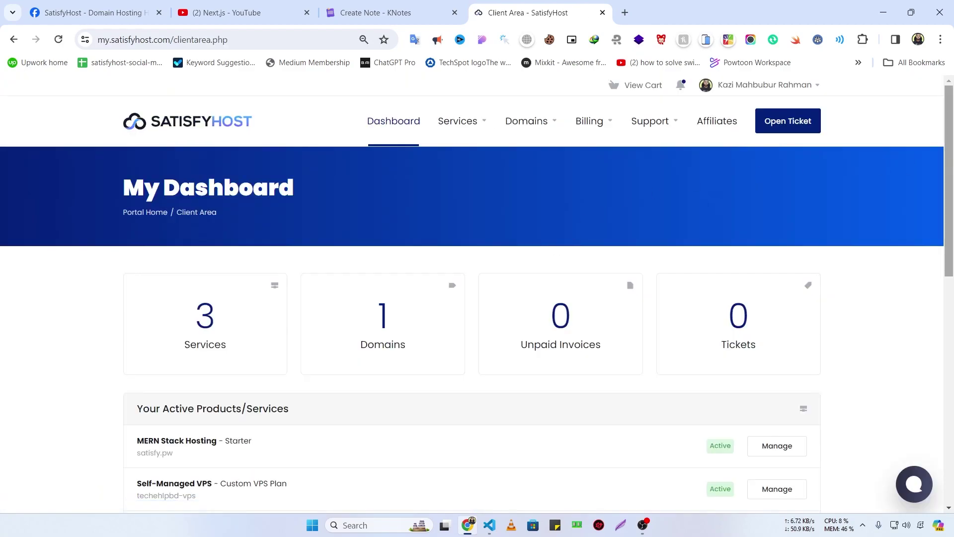
pyautogui.scroll(-3, 846, 301)
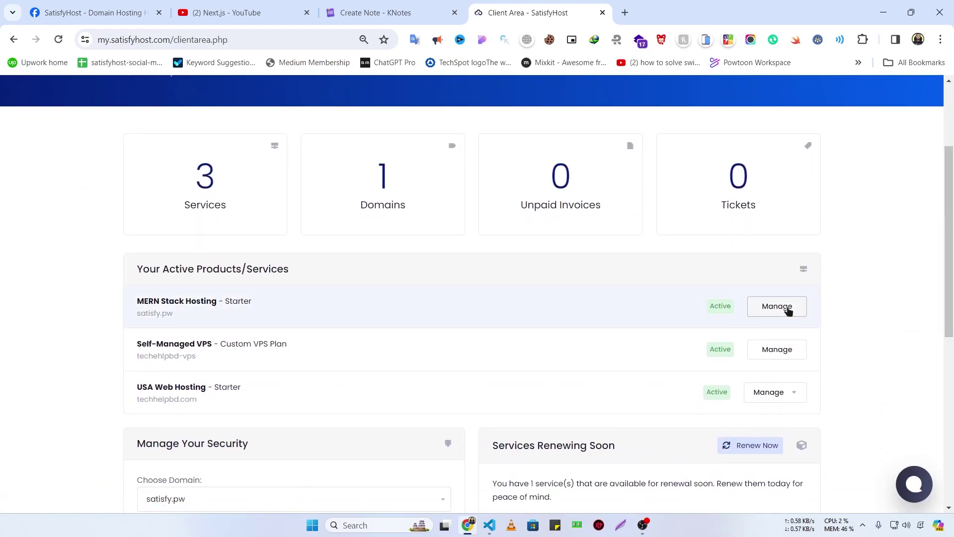
pyautogui.click(761, 308)
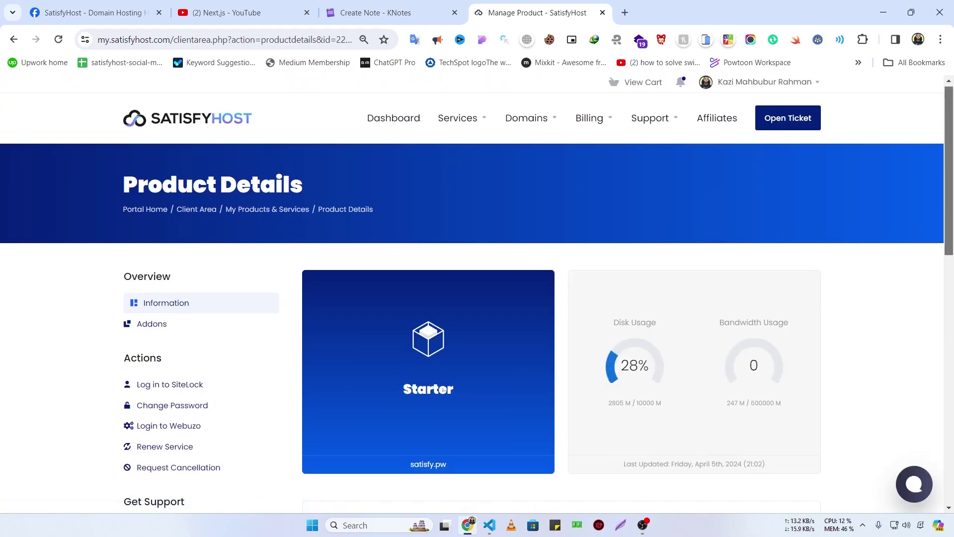
pyautogui.scroll(-4, 901, 231)
# Log in to Webuzo and open the empty public_html folder in File Manager.
pyautogui.click(351, 328)
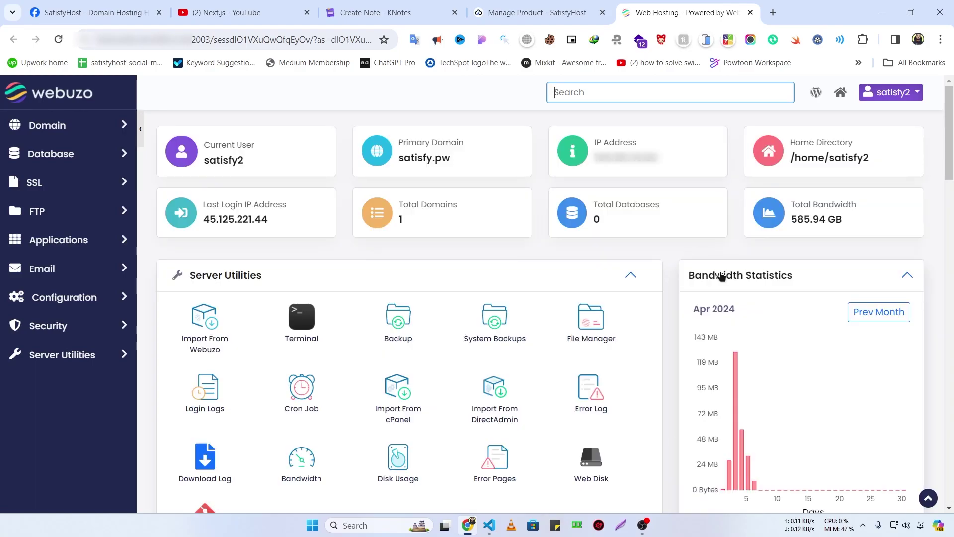
pyautogui.click(591, 326)
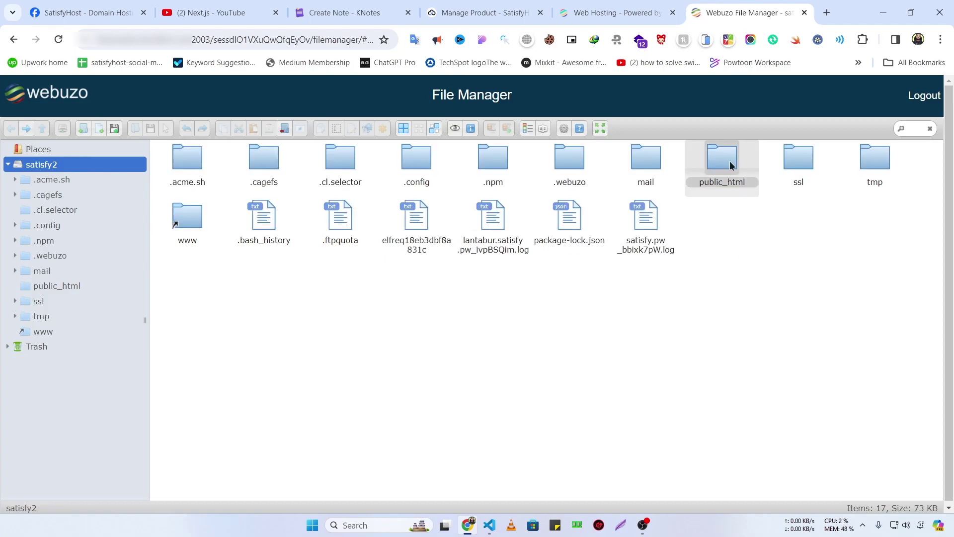
pyautogui.doubleClick(730, 160)
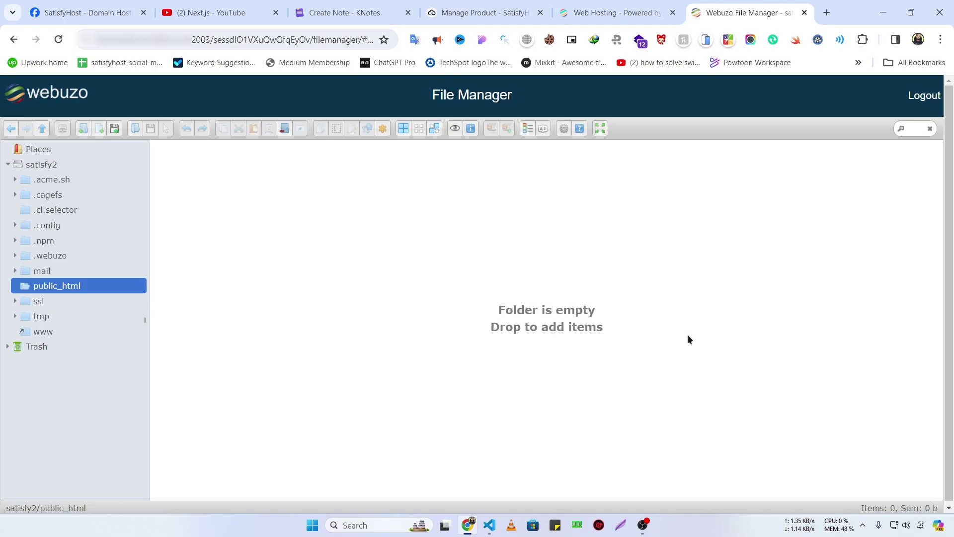
pyautogui.click(490, 530)
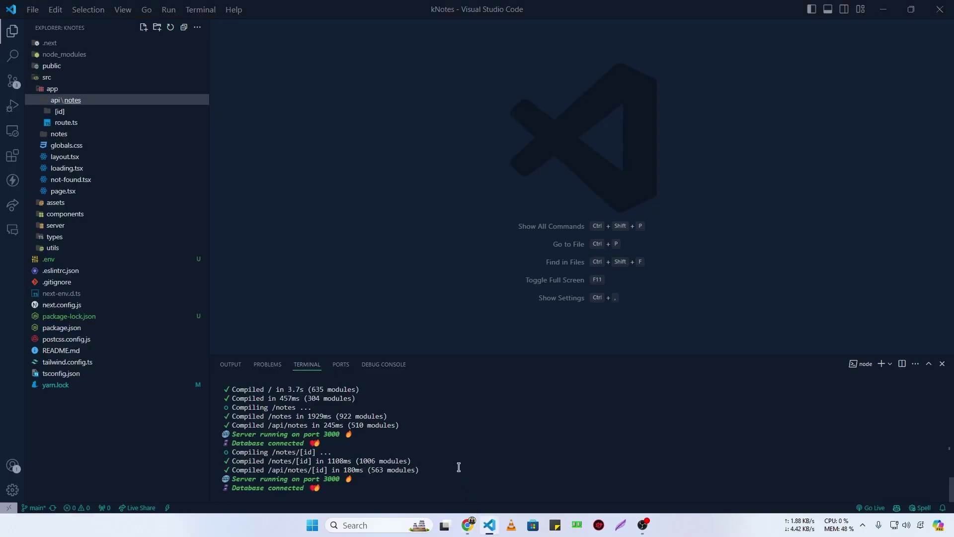
# Stop the dev server, run npm run build, and reveal the kNotes folder in File Explorer.
pyautogui.hotkey('ctrl', 'c')
pyautogui.hotkey('ctrl', 'c')
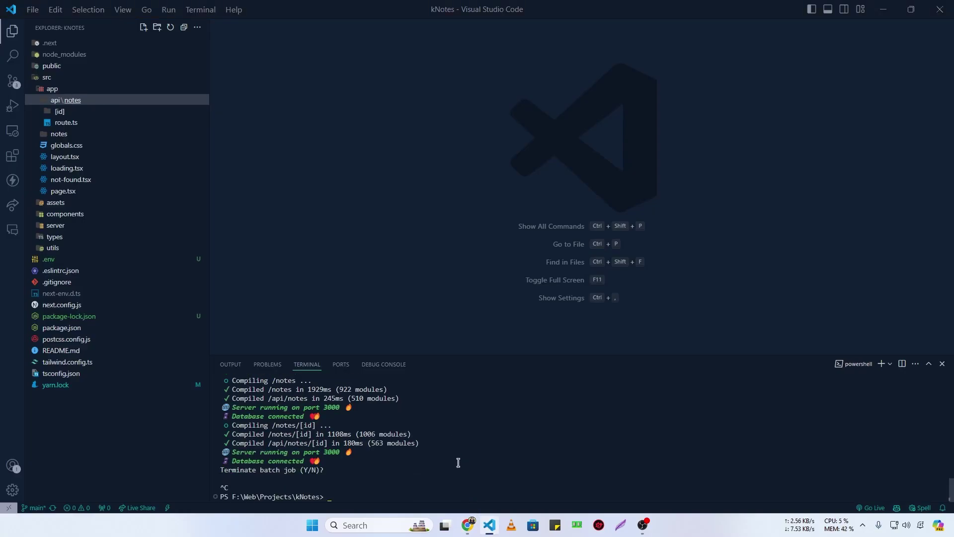
pyautogui.write('npm run build')
pyautogui.press('Return')
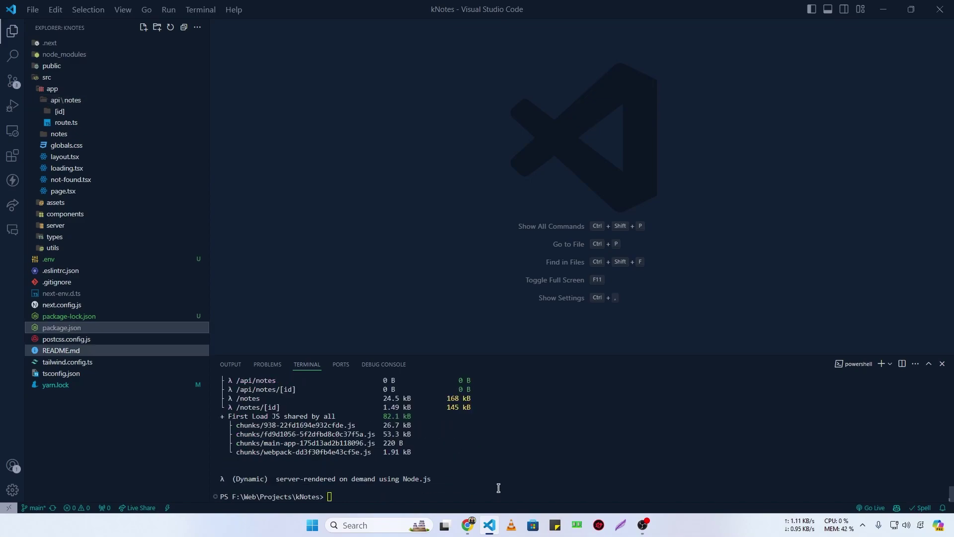
pyautogui.rightClick(82, 328)
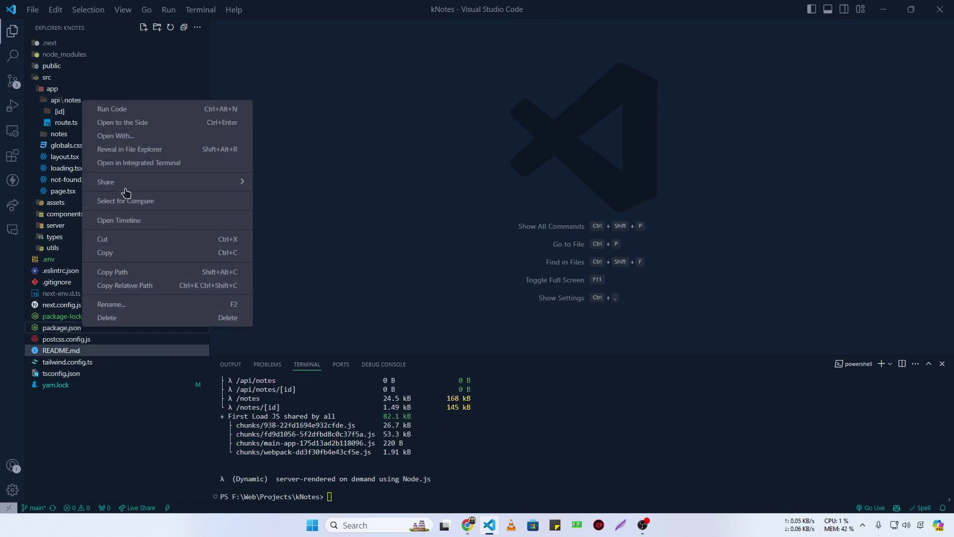
pyautogui.click(128, 149)
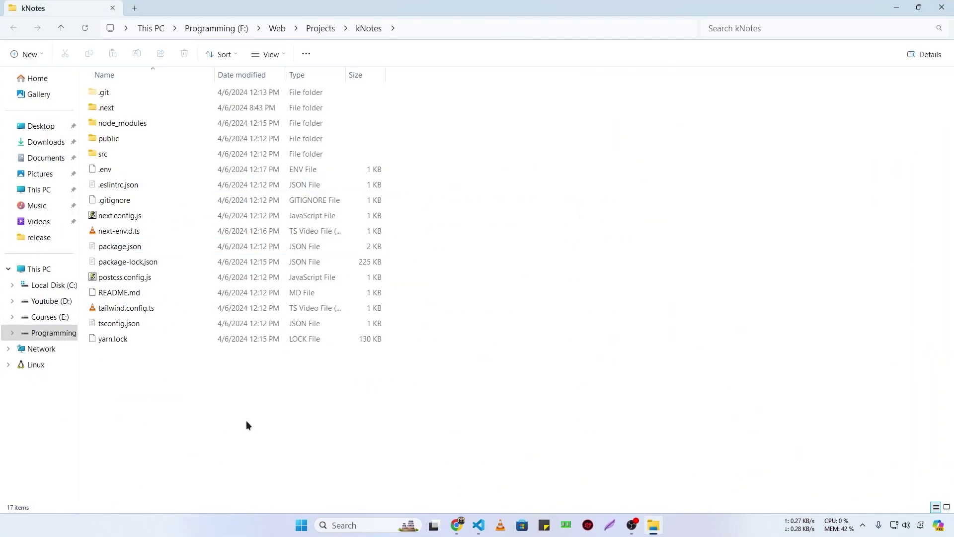
# Zip the kNotes files from public through yarn.lock, skipping .git, .next and node_modules, as build.zip.
pyautogui.moveTo(246, 419); pyautogui.dragTo(110, 143)
pyautogui.rightClick(141, 174)
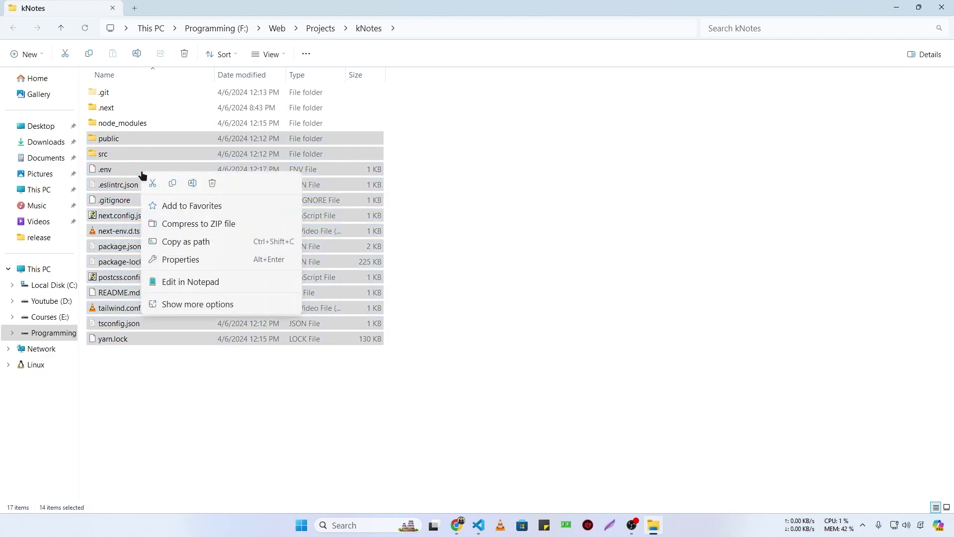
pyautogui.click(191, 228)
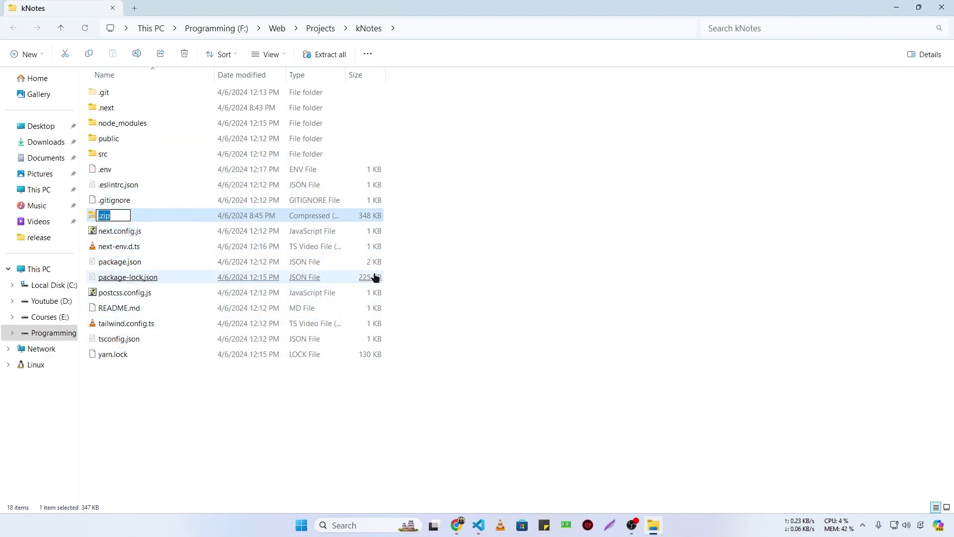
pyautogui.write('build')
pyautogui.press('Return')
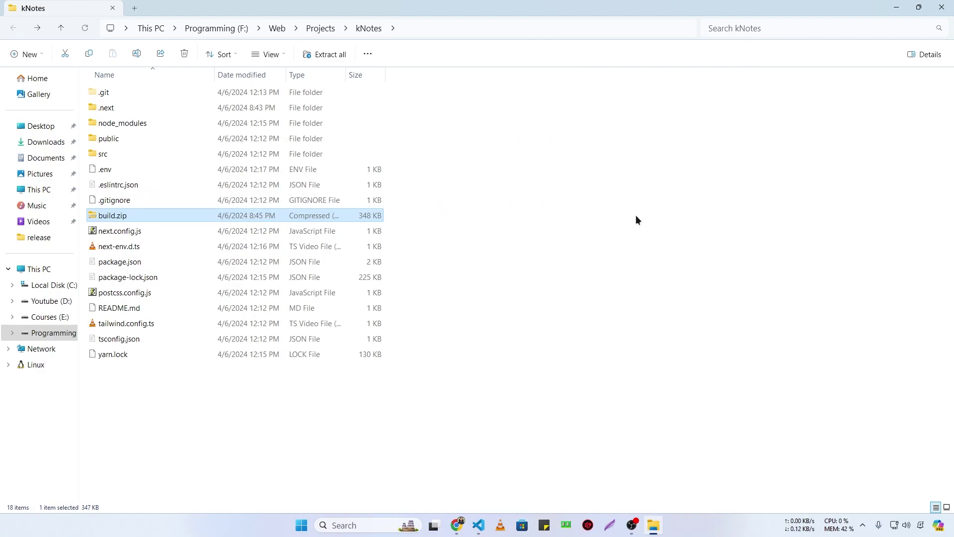
# Upload build.zip from File Explorer into Webuzo's public_html folder.
pyautogui.moveTo(917, 14)
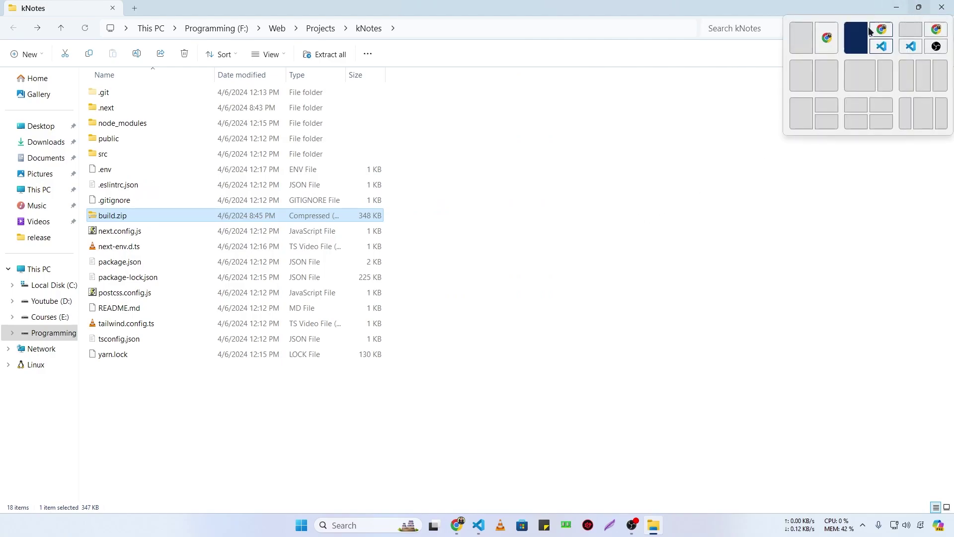
pyautogui.click(810, 45)
pyautogui.click(795, 139)
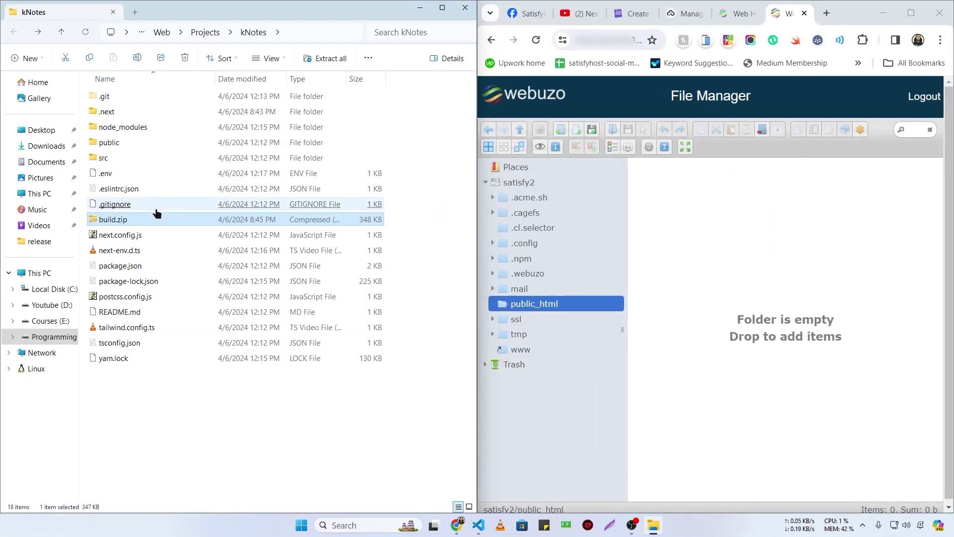
pyautogui.moveTo(109, 224); pyautogui.dragTo(792, 345)
pyautogui.click(911, 13)
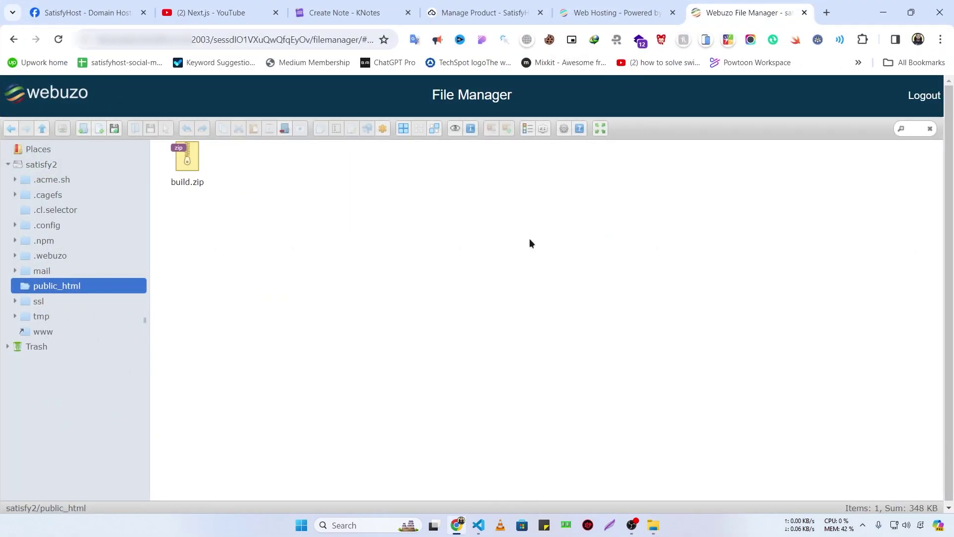
# Extract build.zip in place inside public_html, confirming the merge.
pyautogui.rightClick(201, 175)
pyautogui.moveTo(263, 364)
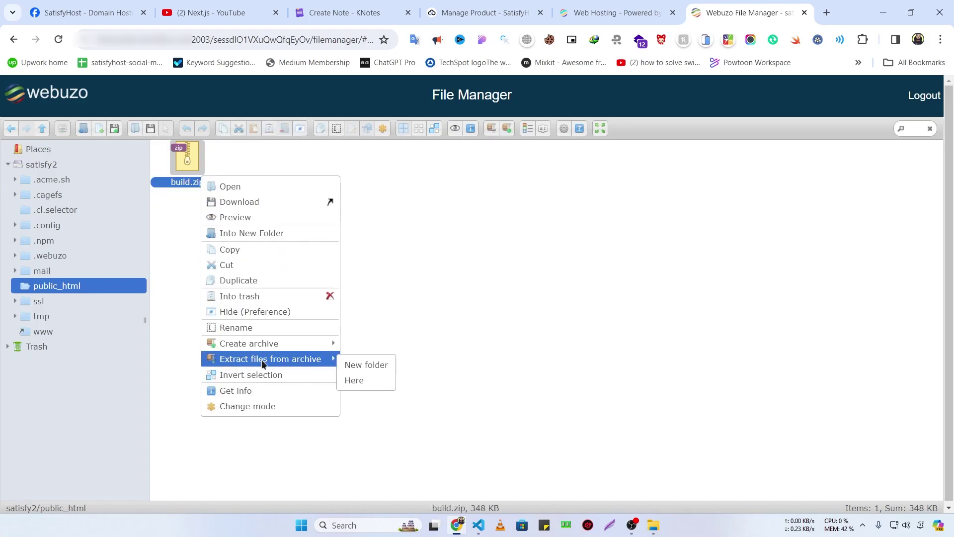
pyautogui.click(352, 380)
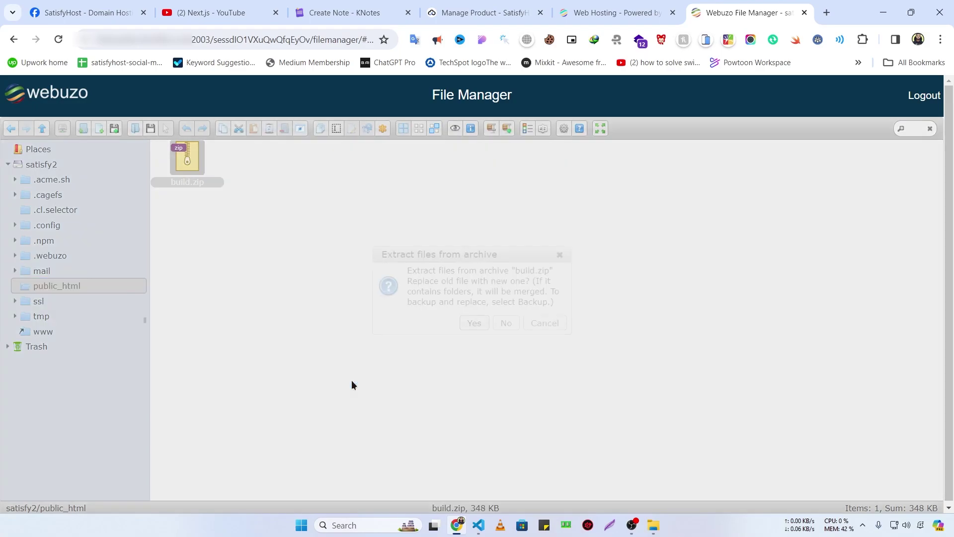
pyautogui.click(478, 324)
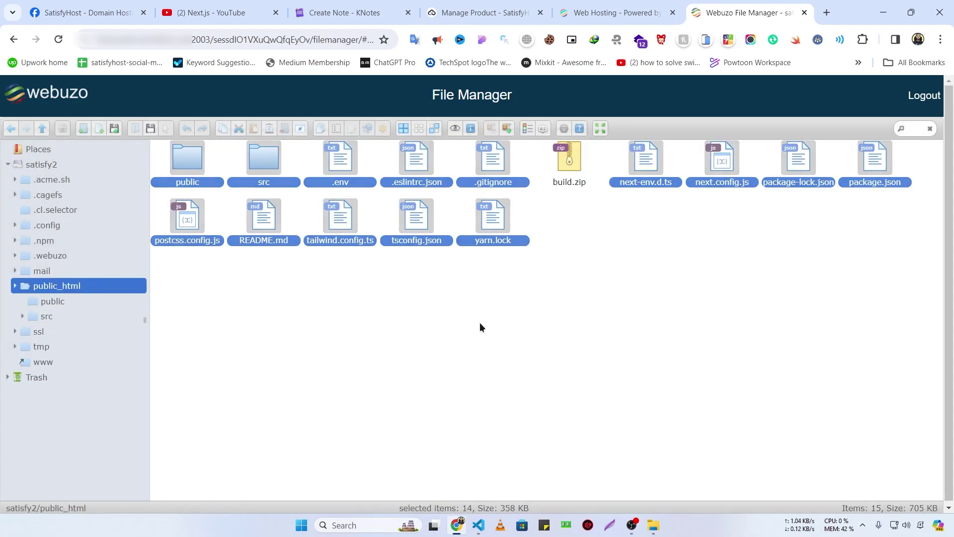
# Open a Webuzo server terminal from the hosting dashboard.
pyautogui.click(629, 6)
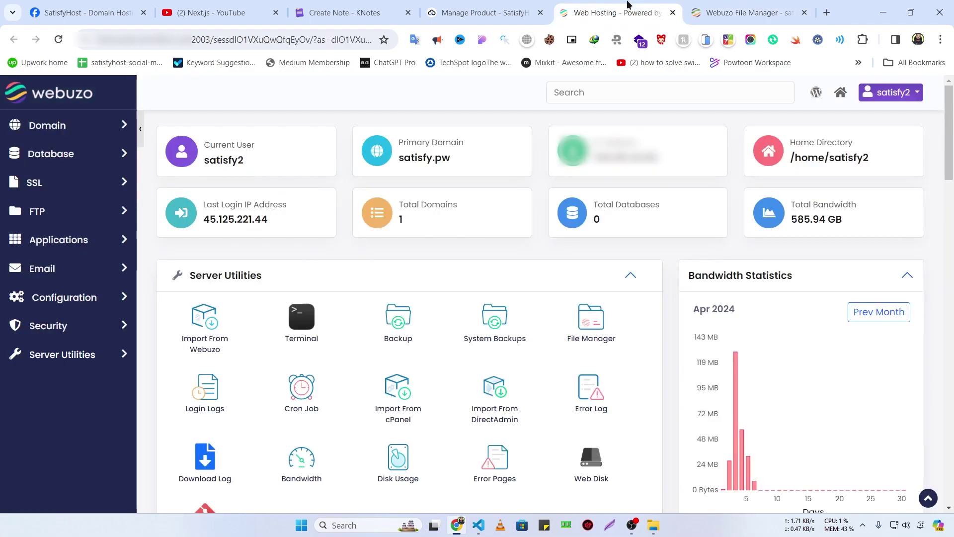
pyautogui.scroll(-2, 953, 123)
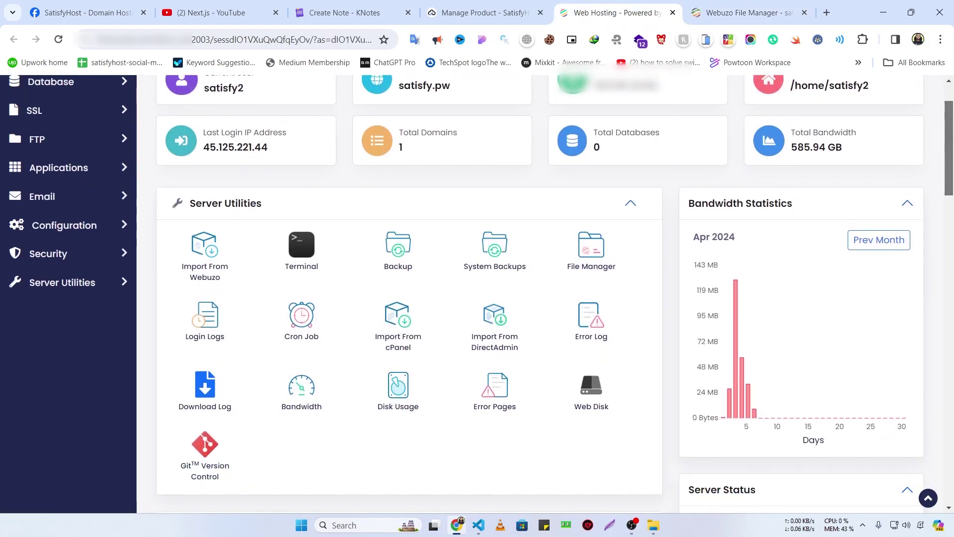
pyautogui.click(302, 228)
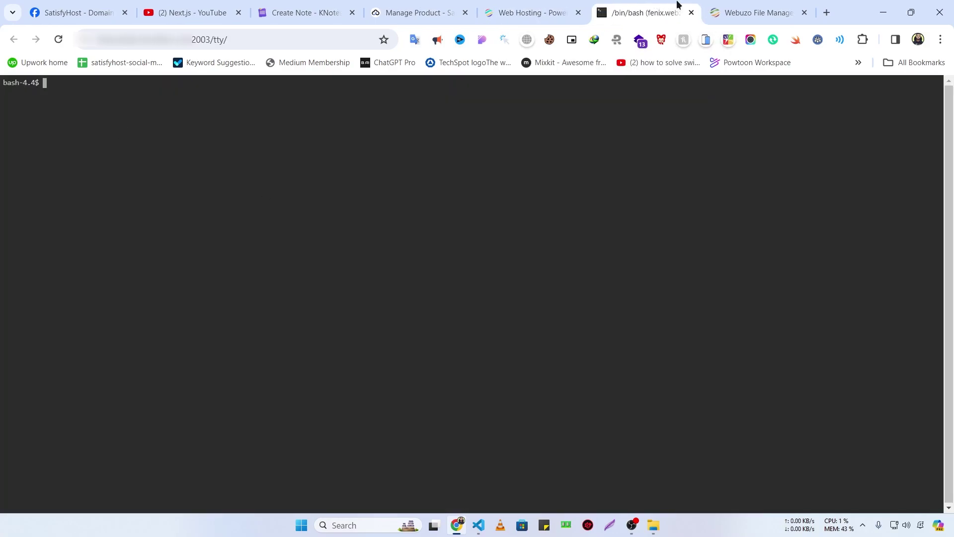
pyautogui.click(735, 7)
# Change into public_html, list the extracted files, and attempt npm run dev, which reports next not found.
pyautogui.write('d public')
pyautogui.press('Tab')
pyautogui.press('Return')
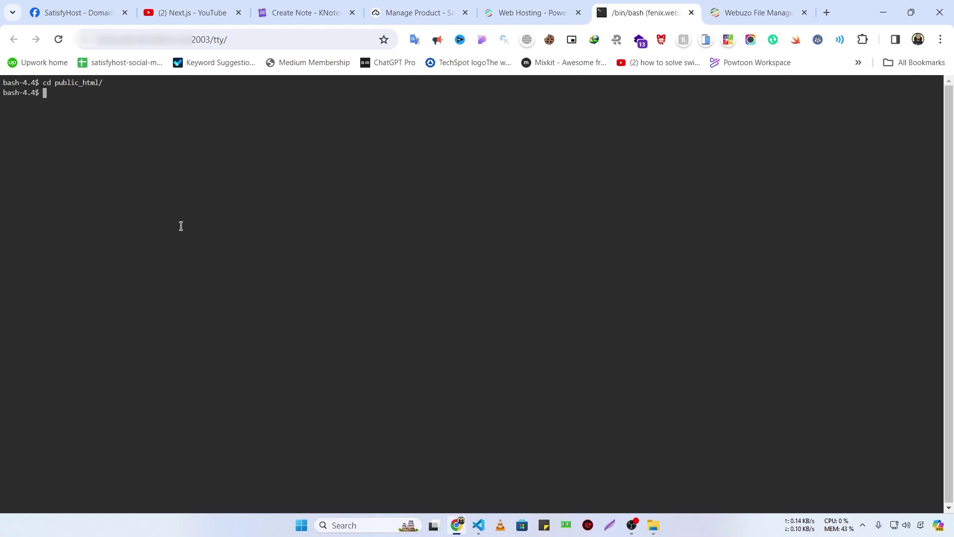
pyautogui.write('ls')
pyautogui.press('Return')
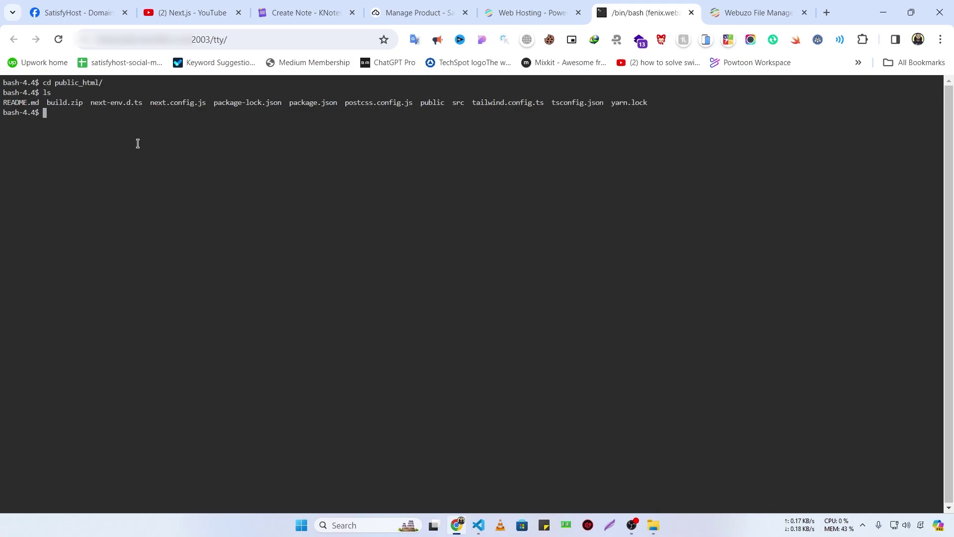
pyautogui.write('npm run dev')
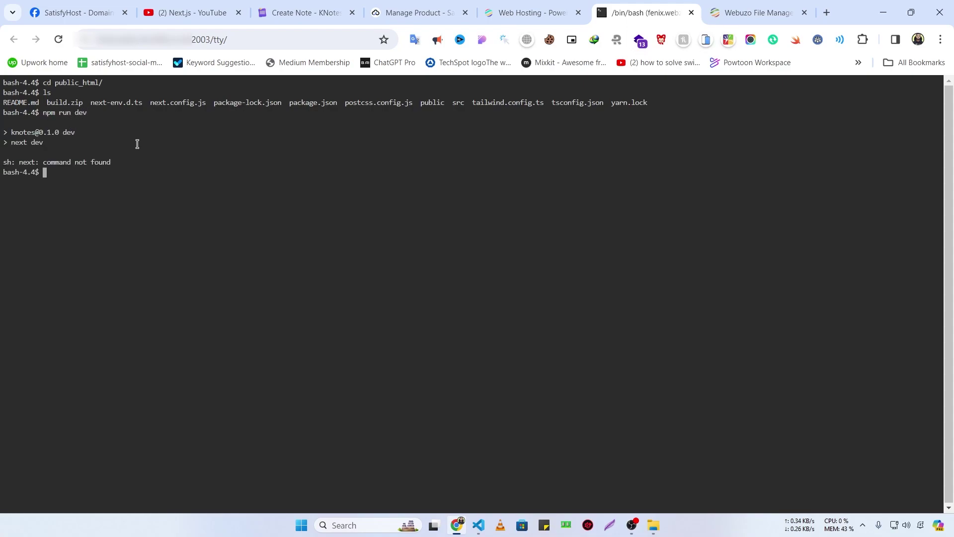
pyautogui.click(751, 12)
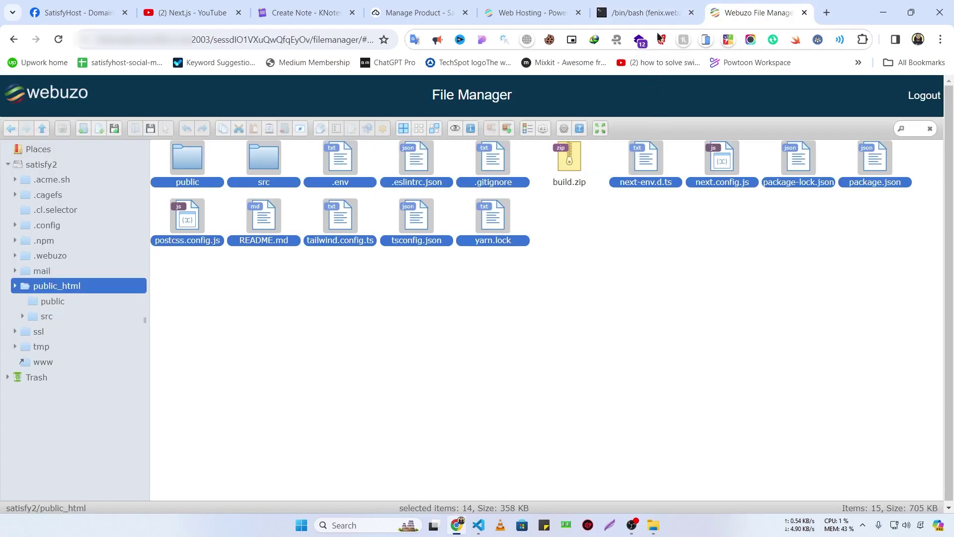
pyautogui.click(645, 13)
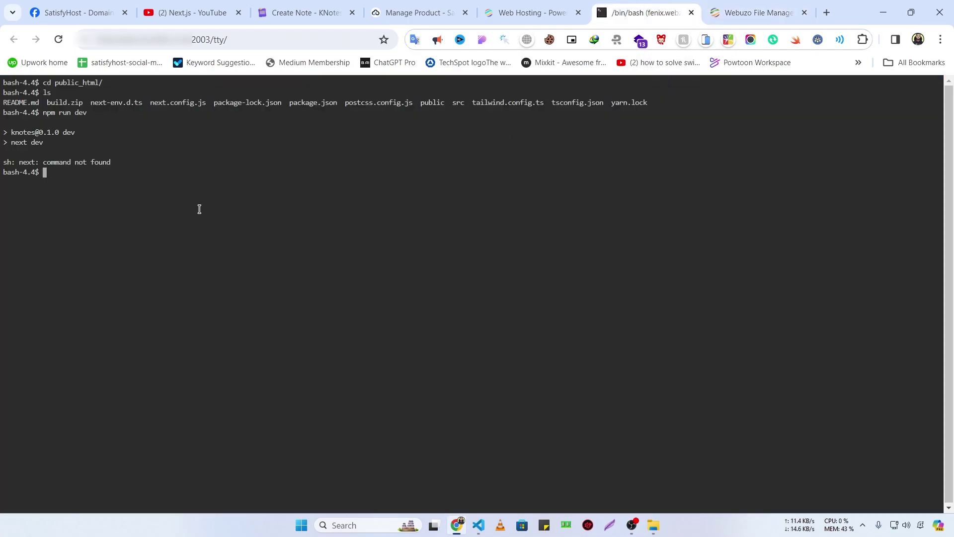
# Install dependencies with npm i (465 packages) and start the Next.js 14.0.4 dev server on port 3000.
pyautogui.write('npm i')
pyautogui.press('Return')
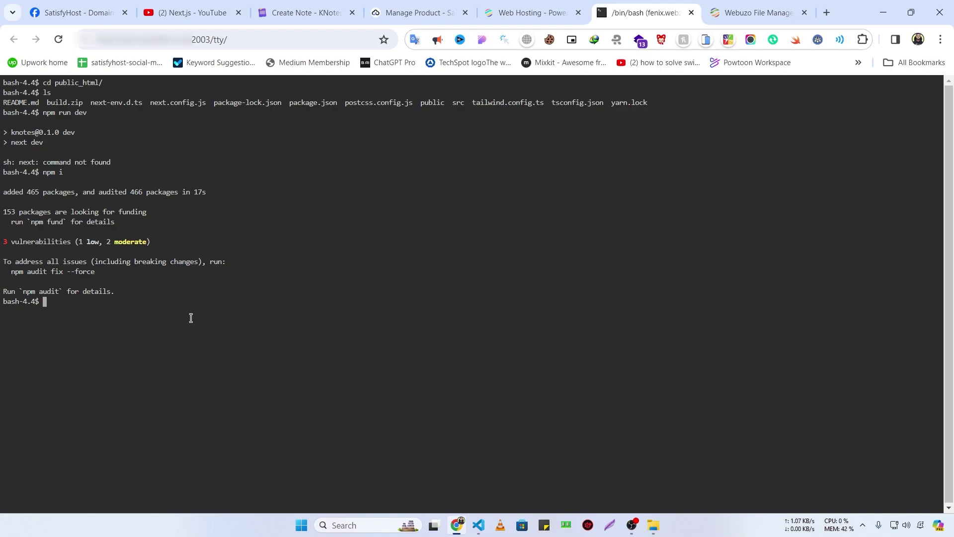
pyautogui.write('npm run dev')
pyautogui.press('Return')
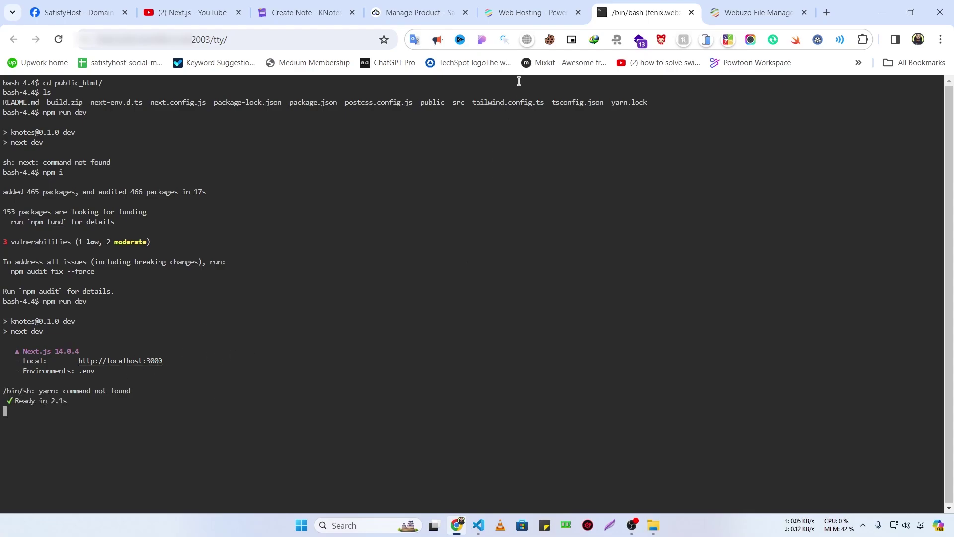
pyautogui.click(528, 6)
pyautogui.click(647, 7)
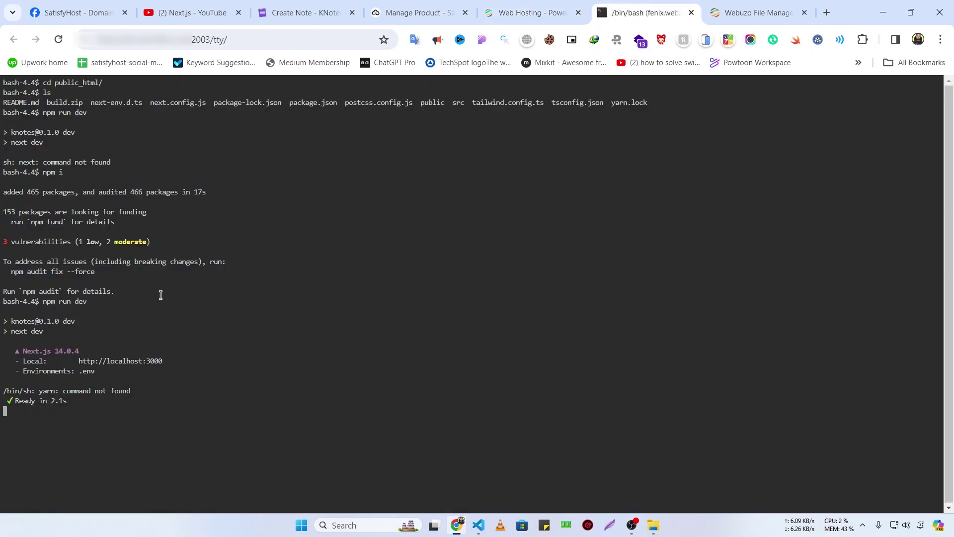
pyautogui.click(542, 6)
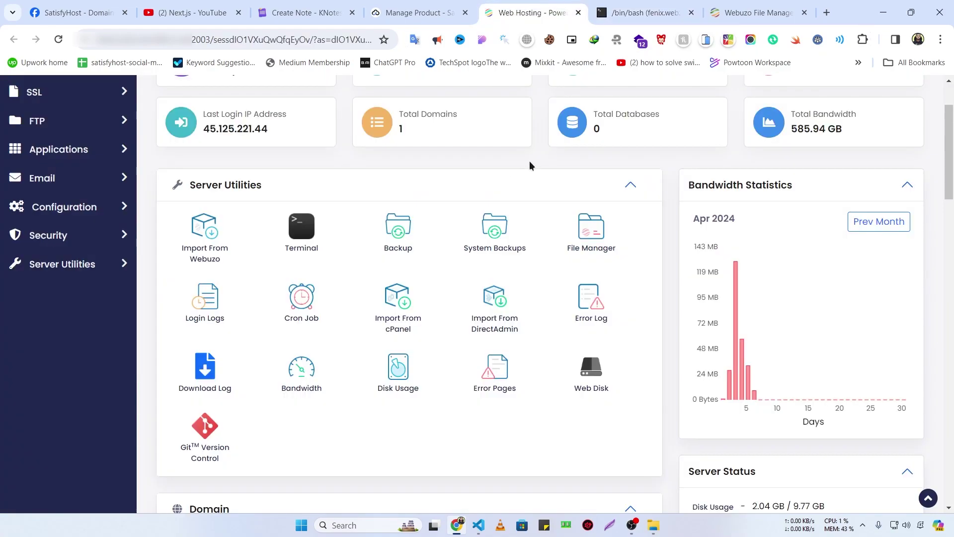
# Load the KNotes app at the server IP on port 3000 and open its note page.
pyautogui.scroll(2, 530, 164)
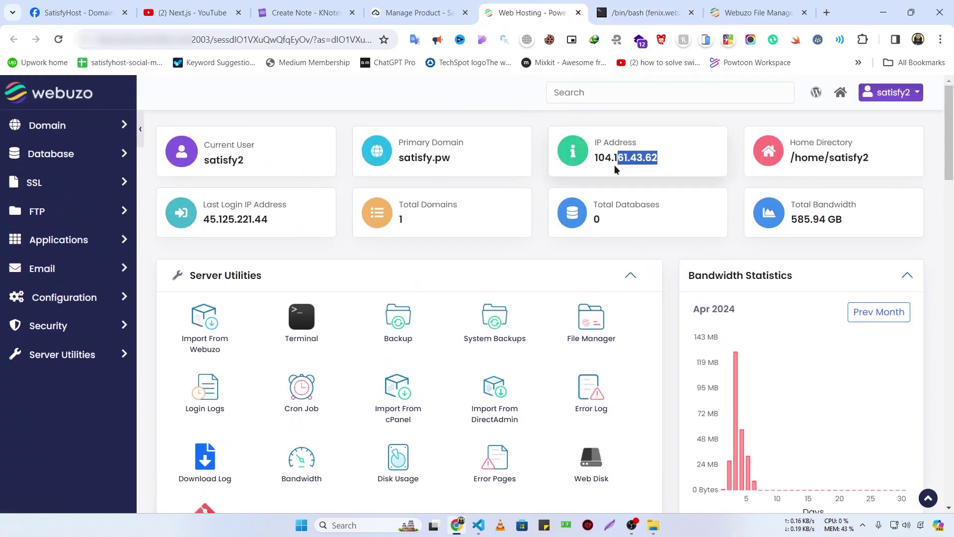
pyautogui.moveTo(615, 165); pyautogui.dragTo(596, 170)
pyautogui.hotkey('ctrl', 'c')
pyautogui.hotkey('ctrl', 't')
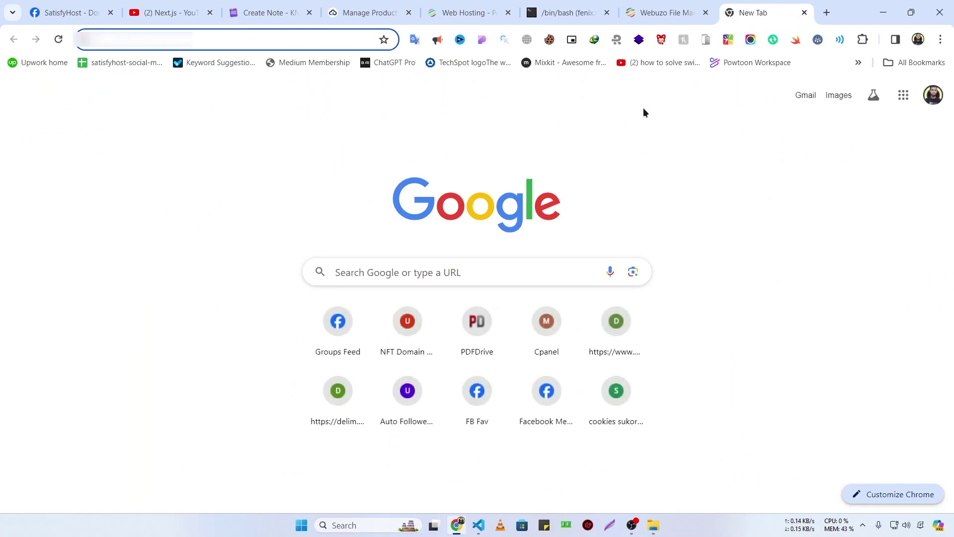
pyautogui.hotkey('ctrl', 'v')
pyautogui.write(':')
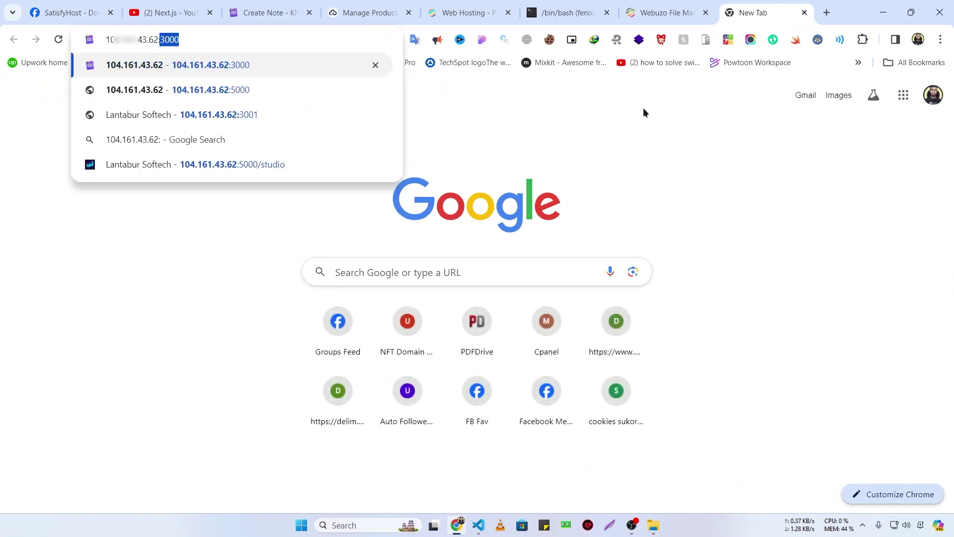
pyautogui.press('Return')
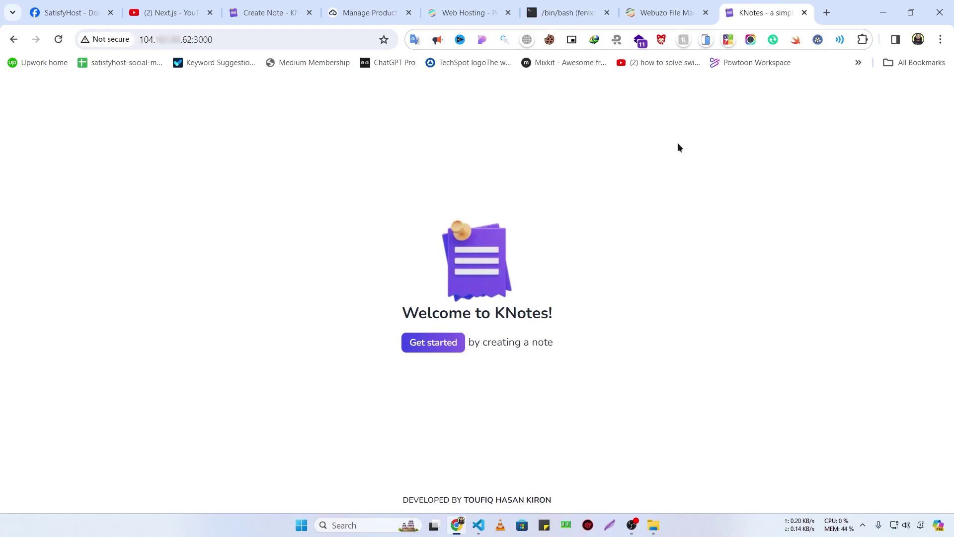
pyautogui.click(436, 346)
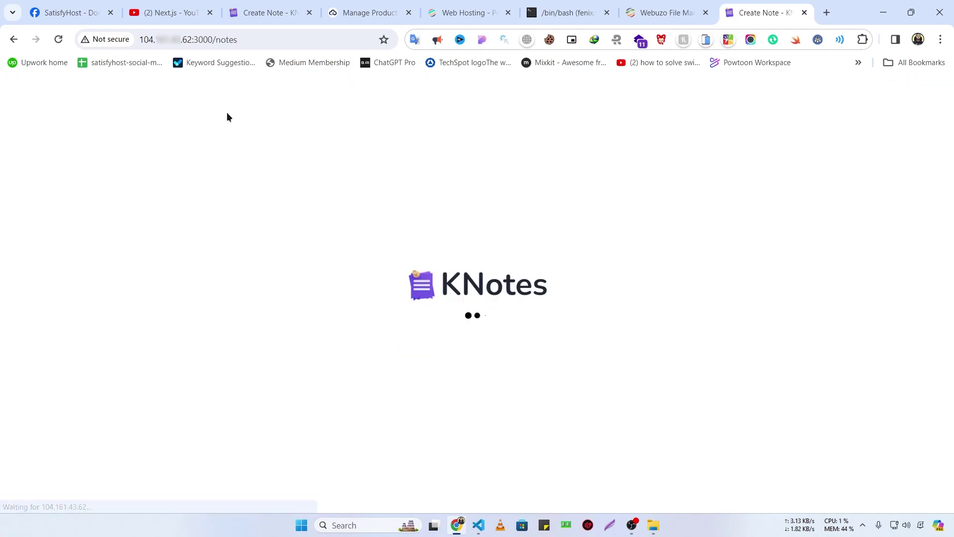
# Visit satisfy.pw in a new tab, which shows only an Index of / listing.
pyautogui.click(209, 40)
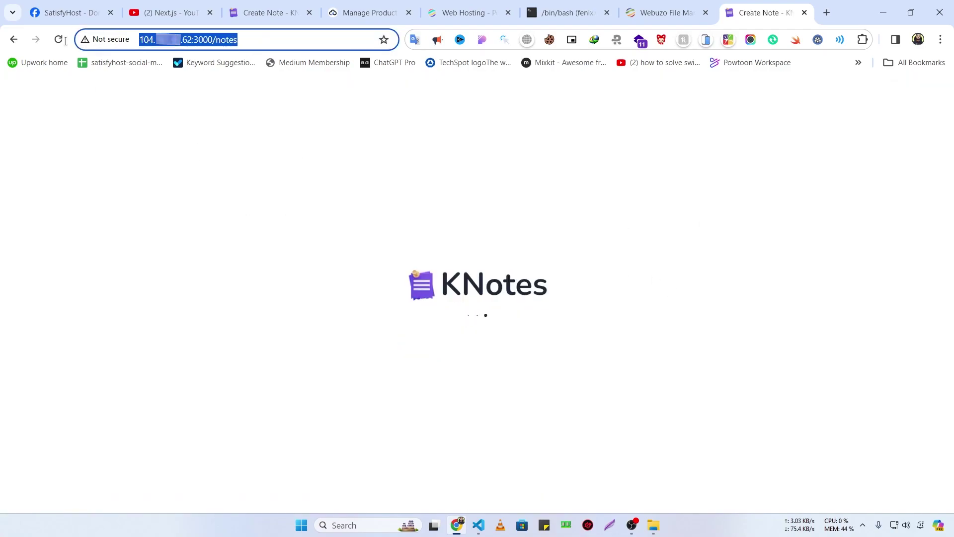
pyautogui.click(828, 13)
pyautogui.write('satisfy.pw')
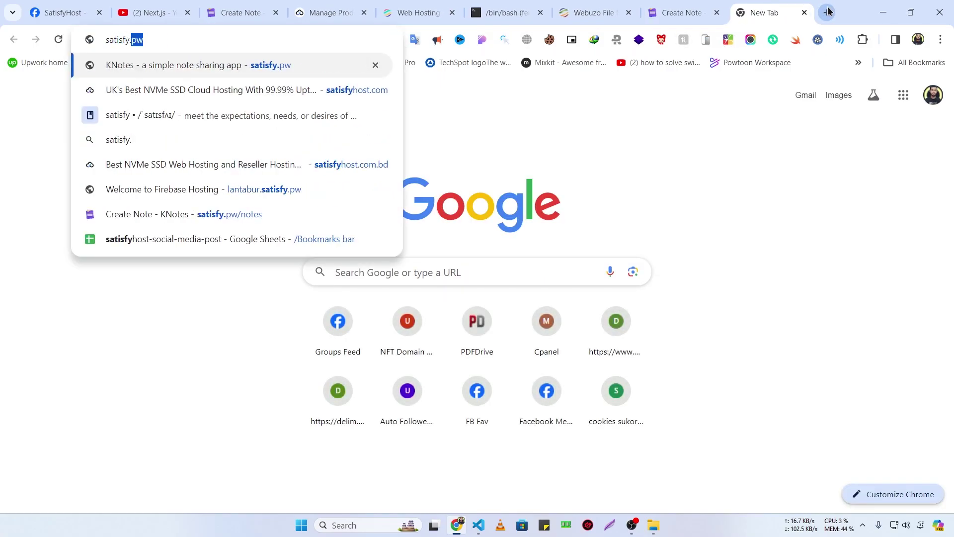
pyautogui.press('Return')
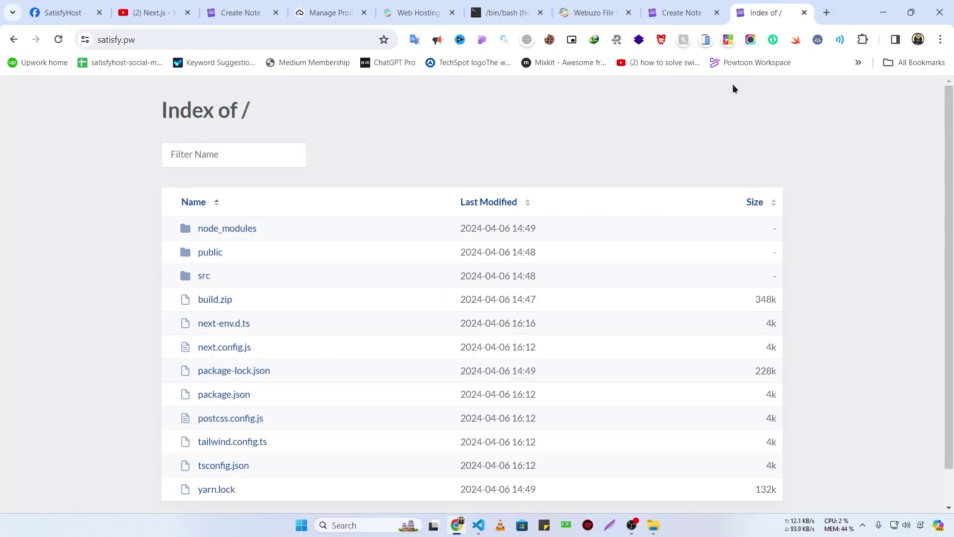
pyautogui.click(693, 7)
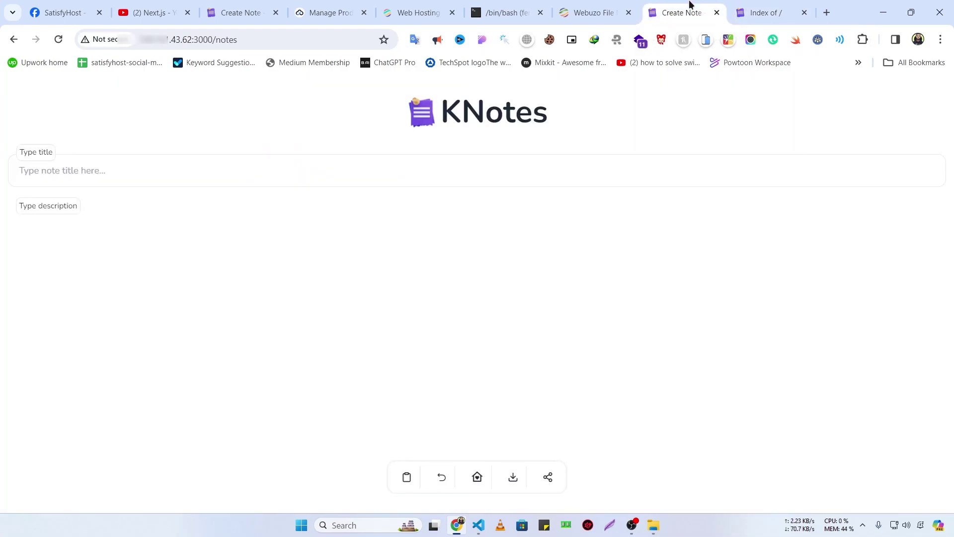
pyautogui.click(593, 4)
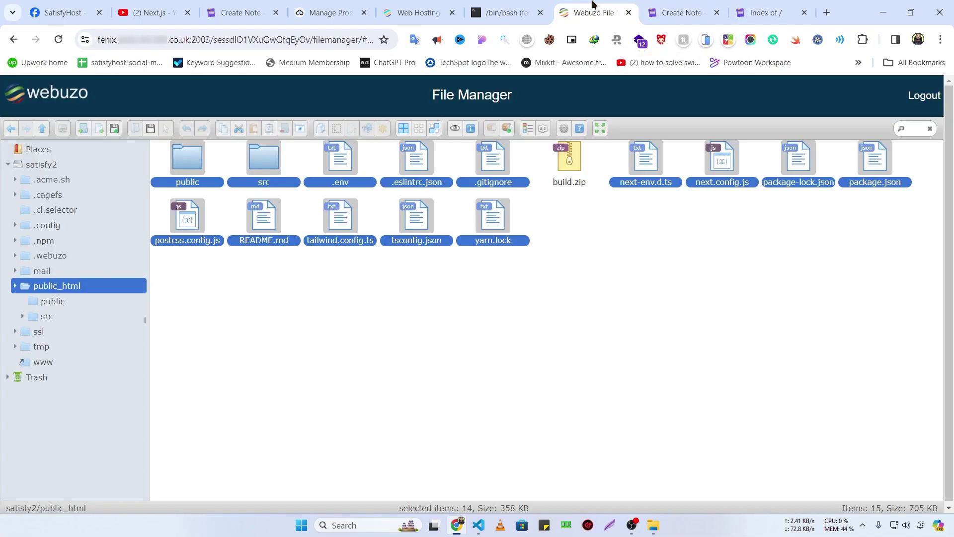
# Stop the dev server in the terminal and run npm run build.
pyautogui.click(504, 12)
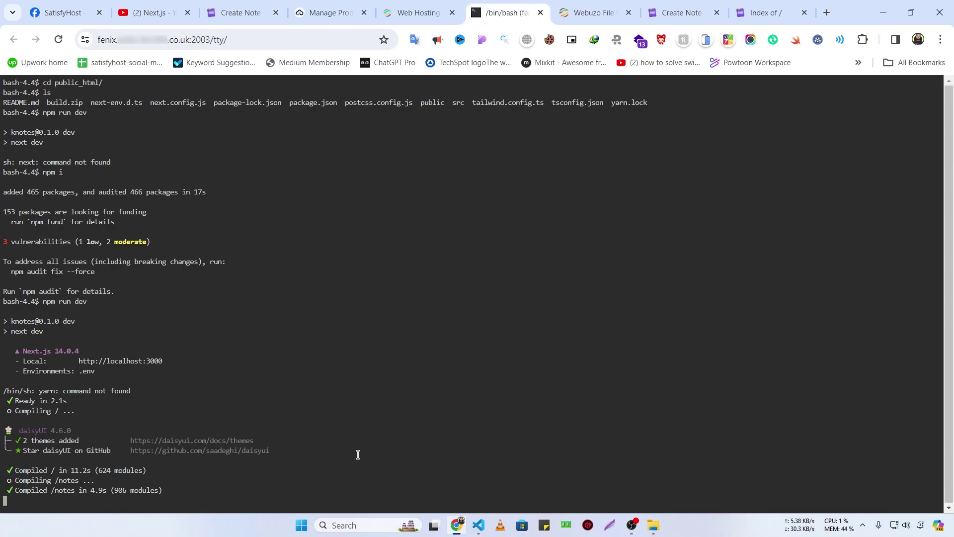
pyautogui.hotkey('ctrl', 'c')
pyautogui.hotkey('ctrl', 'c')
pyautogui.write('npm run build')
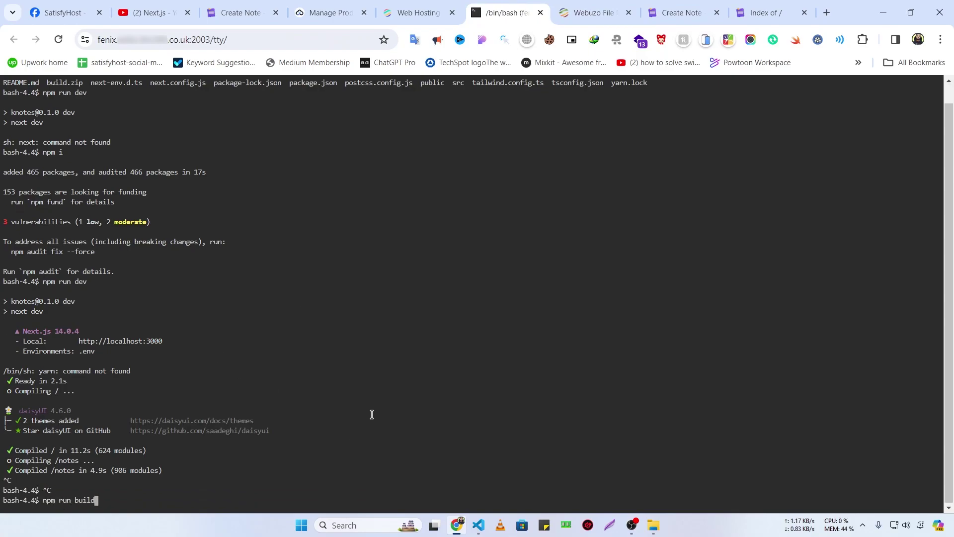
pyautogui.press('Return')
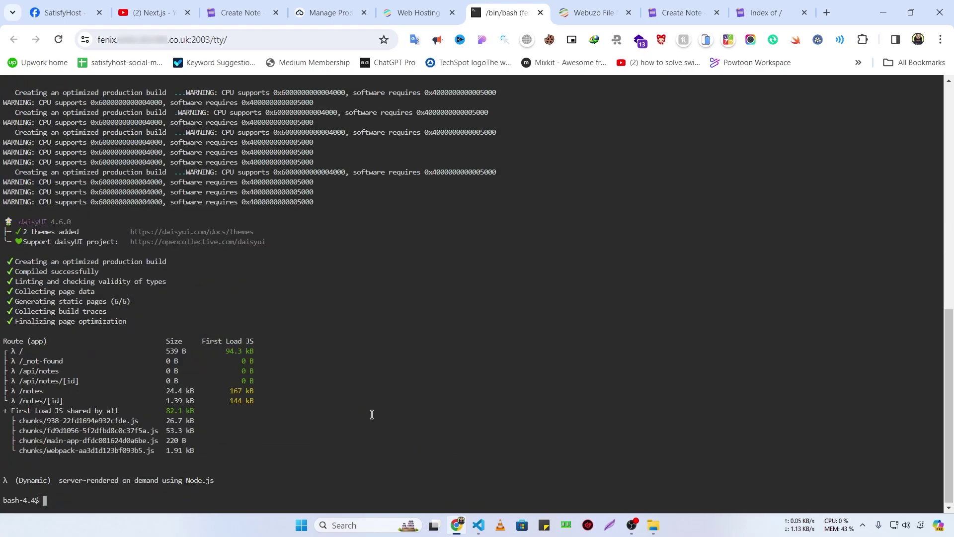
# Start a new Passenger application named kNotes on the satisfy.pw domain.
pyautogui.click(419, 12)
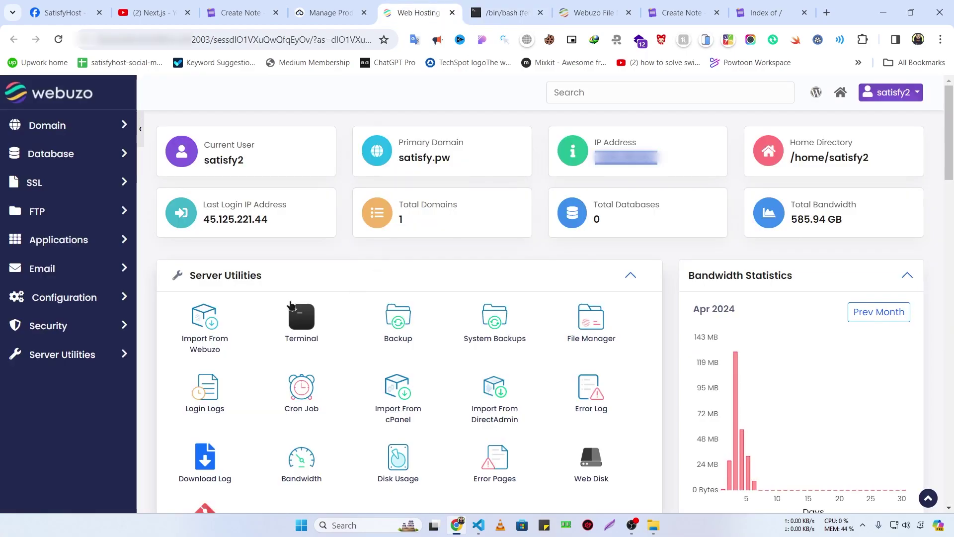
pyautogui.click(51, 240)
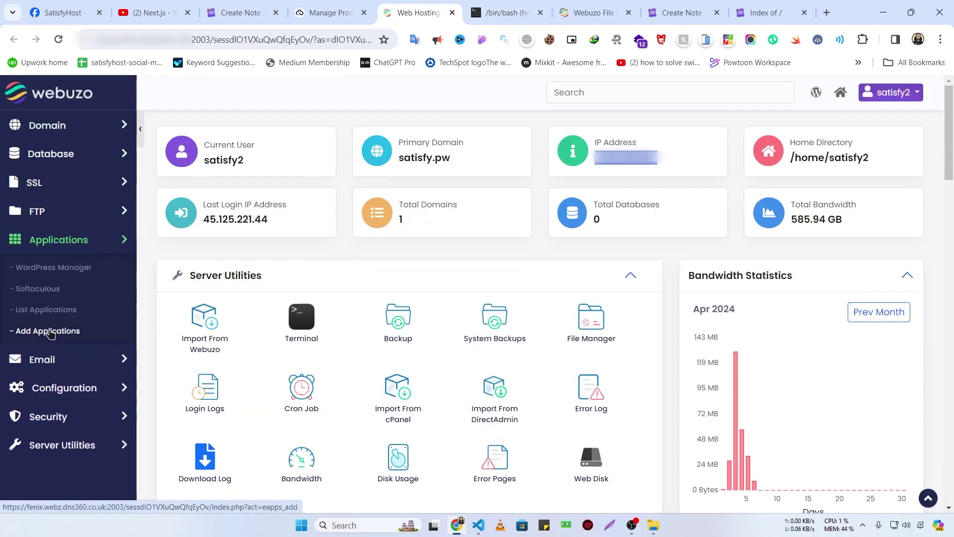
pyautogui.click(51, 332)
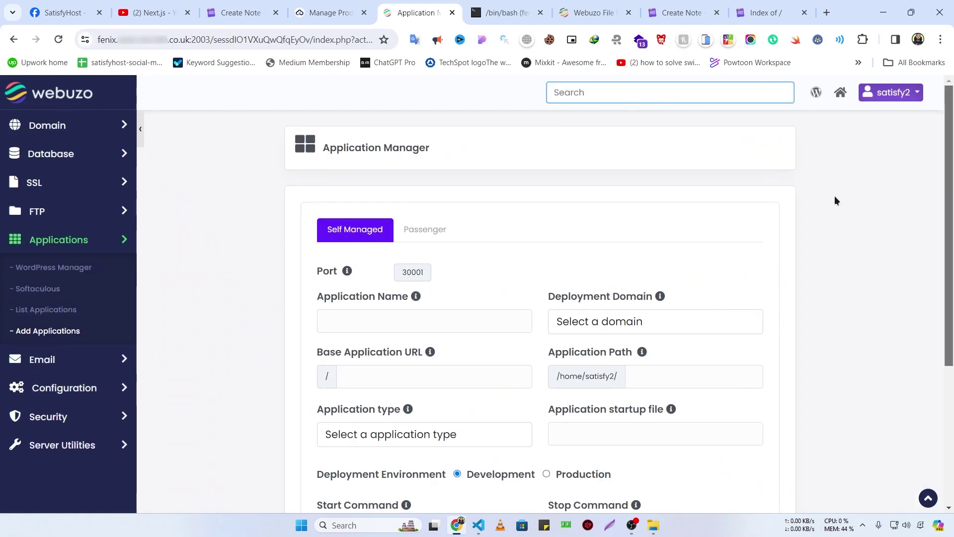
pyautogui.click(433, 229)
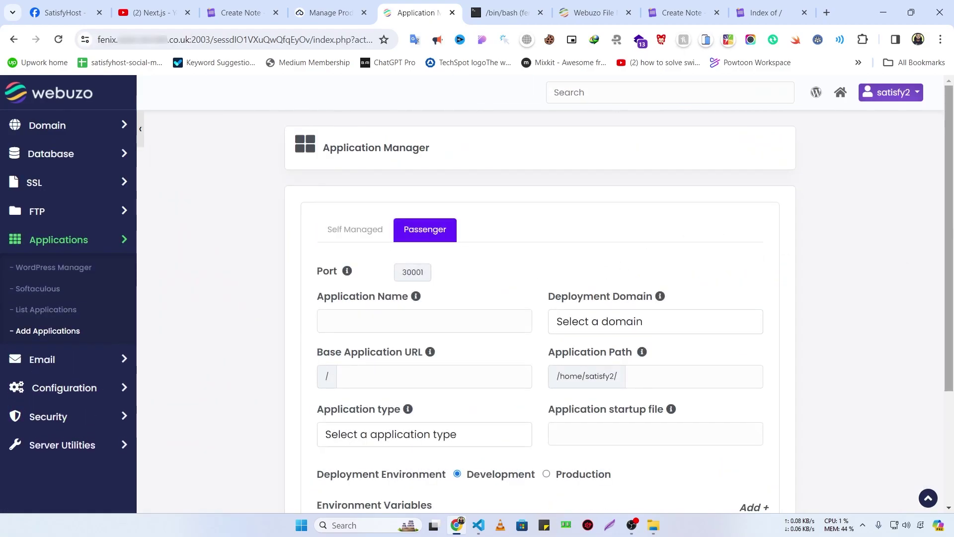
pyautogui.scroll(-1, 433, 229)
pyautogui.scroll(-1, 426, 279)
pyautogui.click(390, 236)
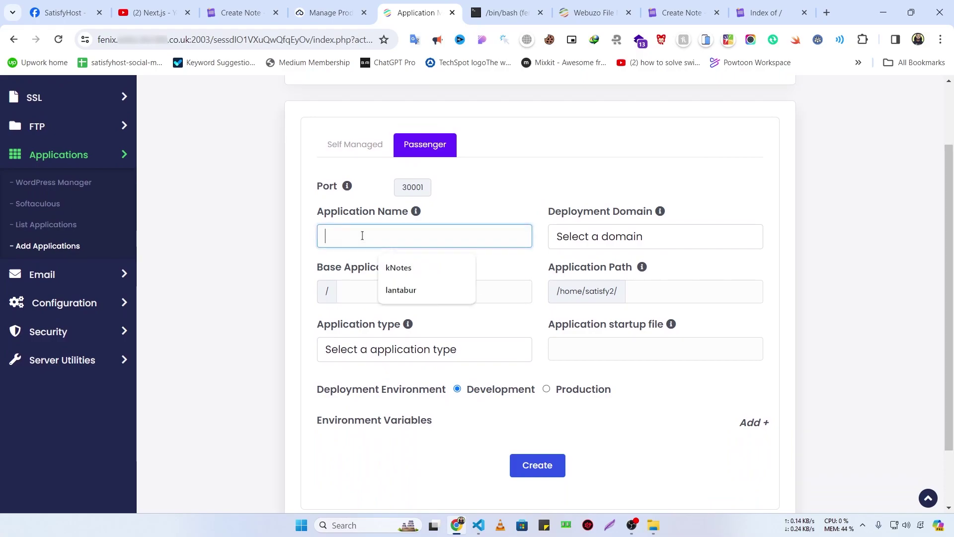
pyautogui.click(403, 273)
pyautogui.click(637, 238)
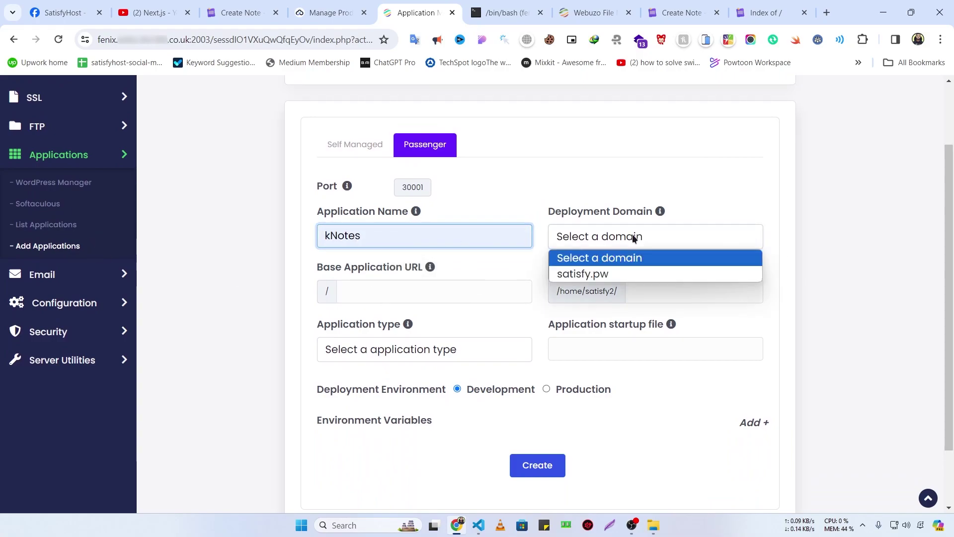
pyautogui.click(587, 273)
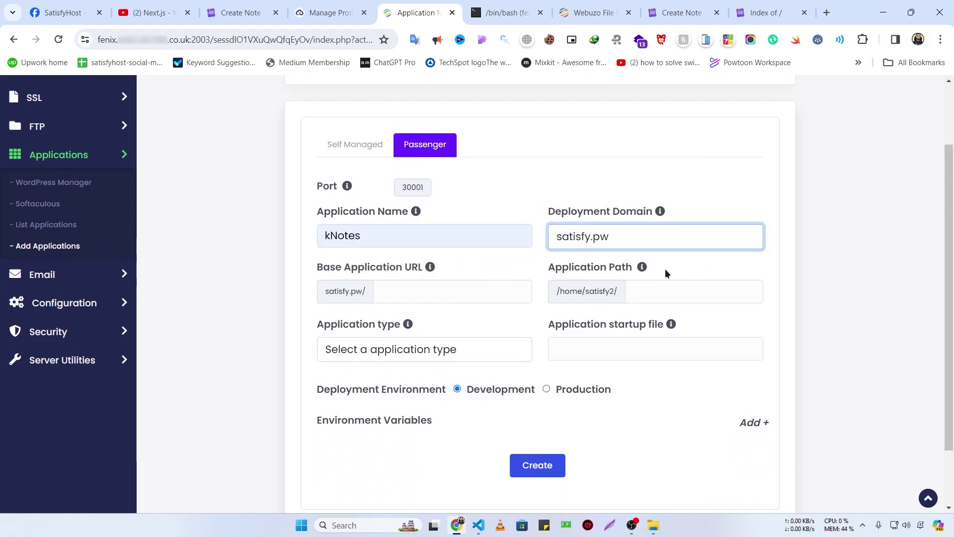
# Set the application path to public_html after checking the project folder.
pyautogui.click(664, 292)
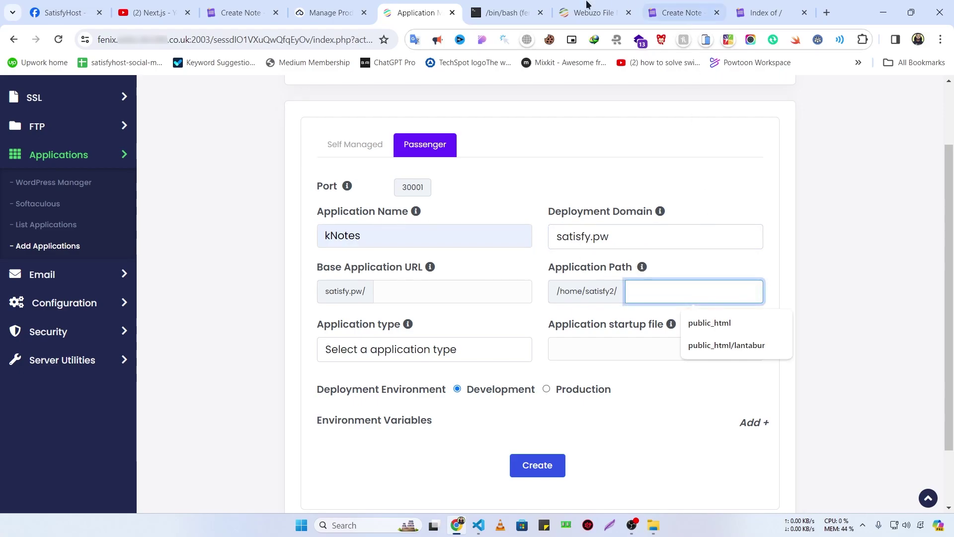
pyautogui.click(554, 5)
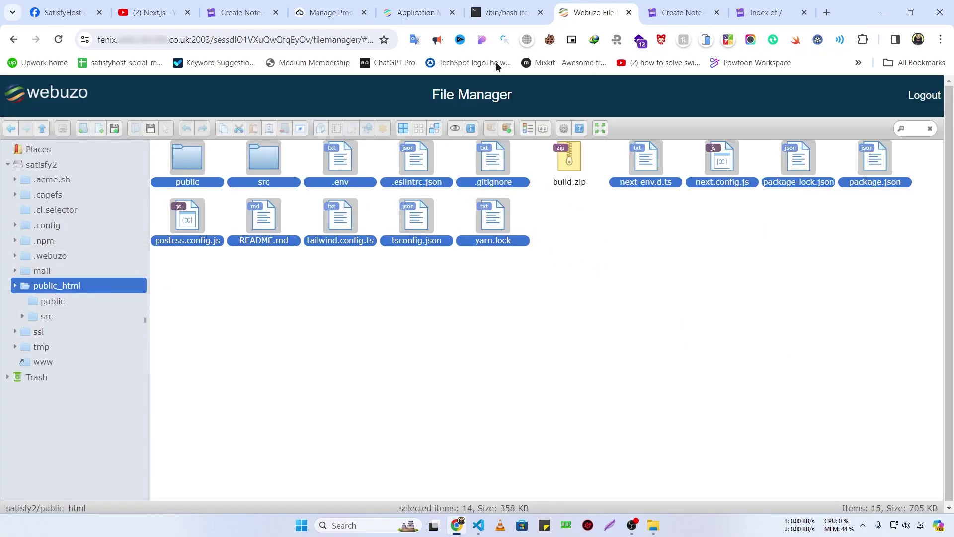
pyautogui.click(441, 12)
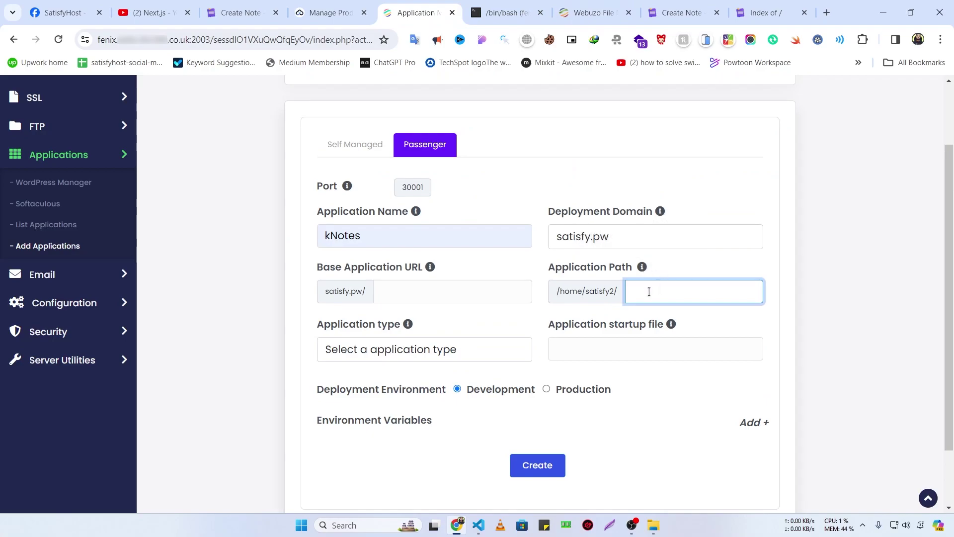
pyautogui.click(649, 292)
pyautogui.click(703, 323)
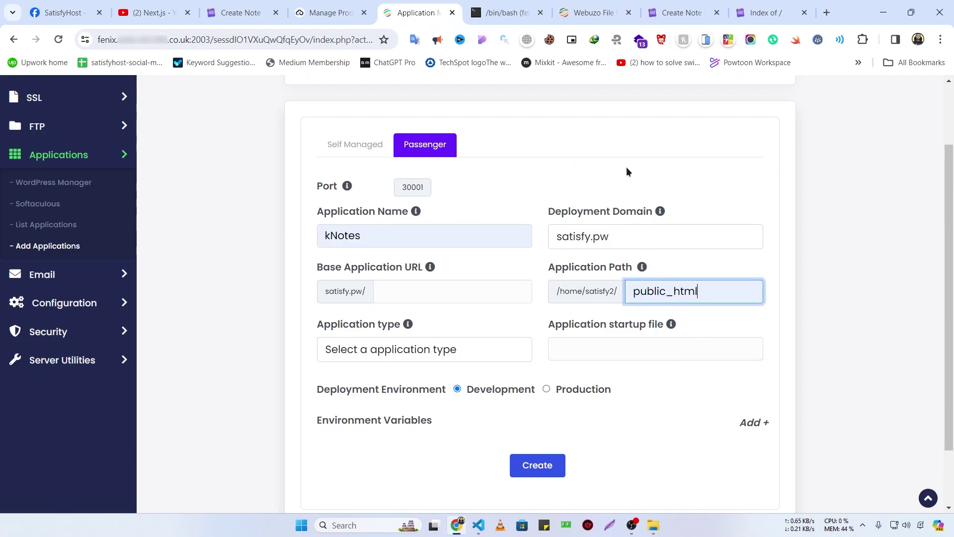
pyautogui.click(595, 6)
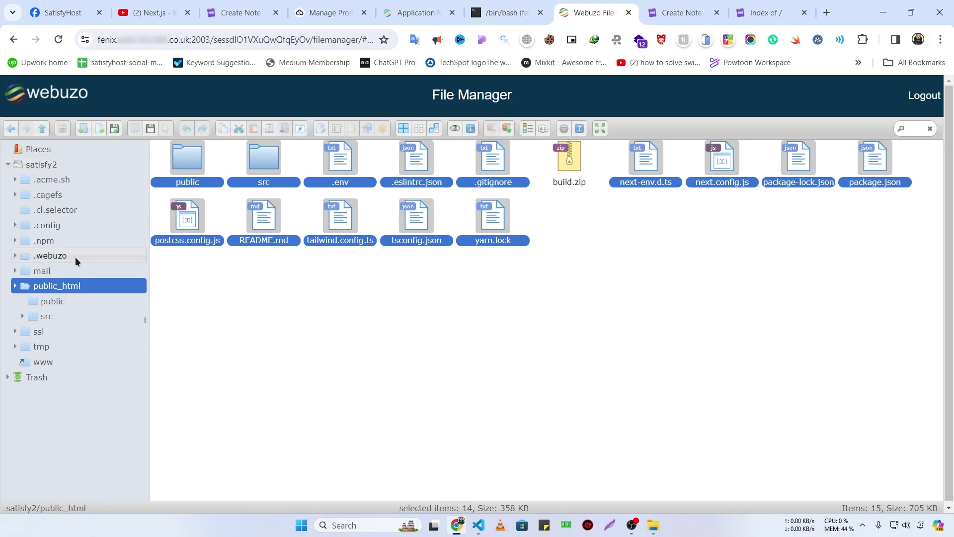
pyautogui.click(398, 5)
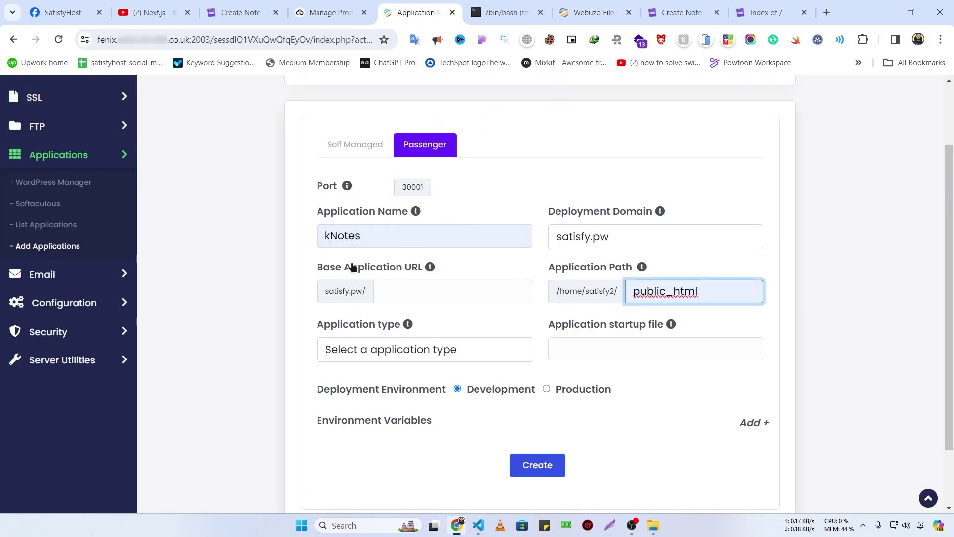
# Set the application type to Node.js 20.
pyautogui.scroll(-1, 742, 301)
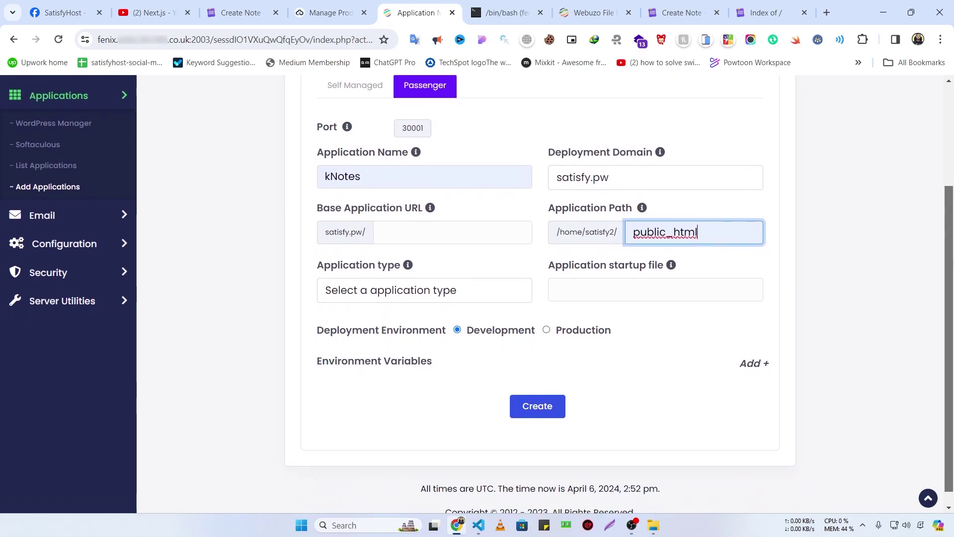
pyautogui.click(228, 299)
pyautogui.click(368, 295)
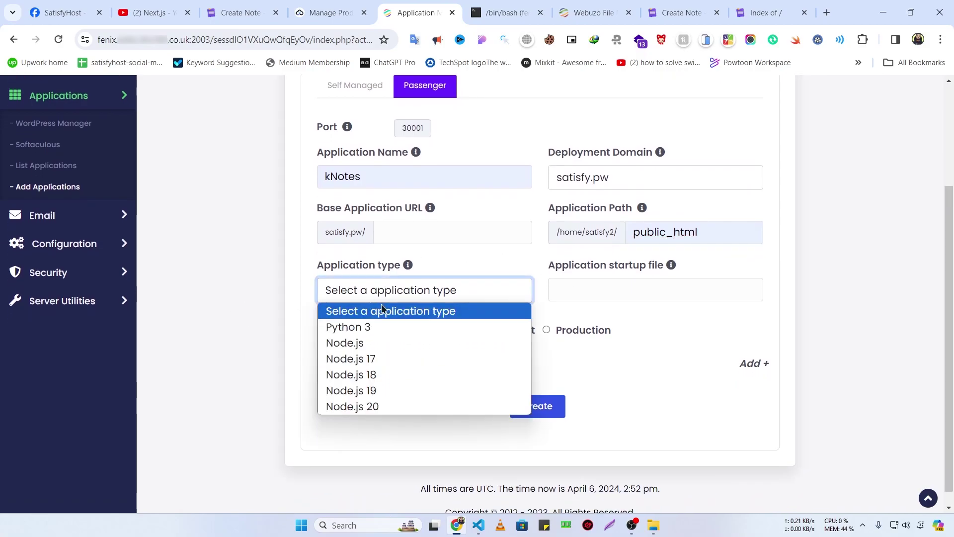
pyautogui.click(356, 406)
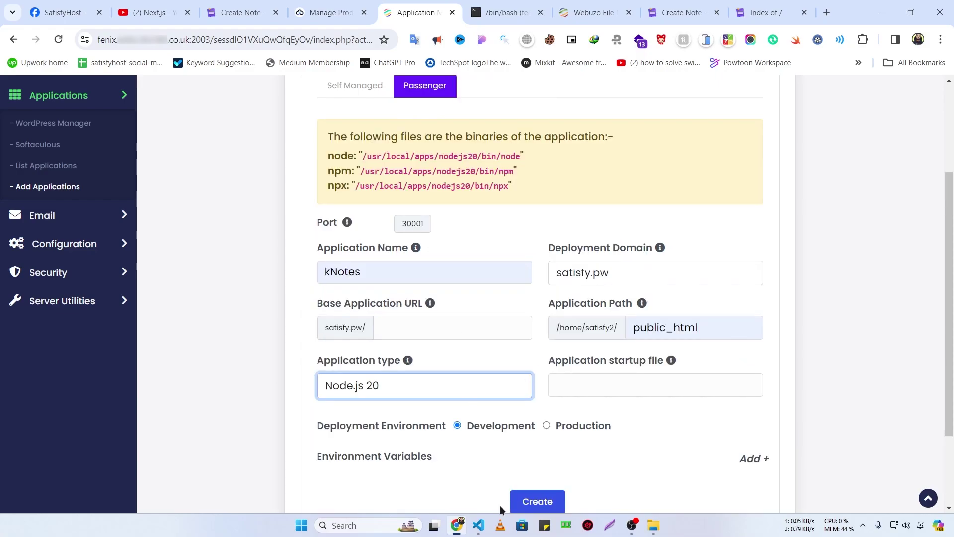
pyautogui.click(479, 525)
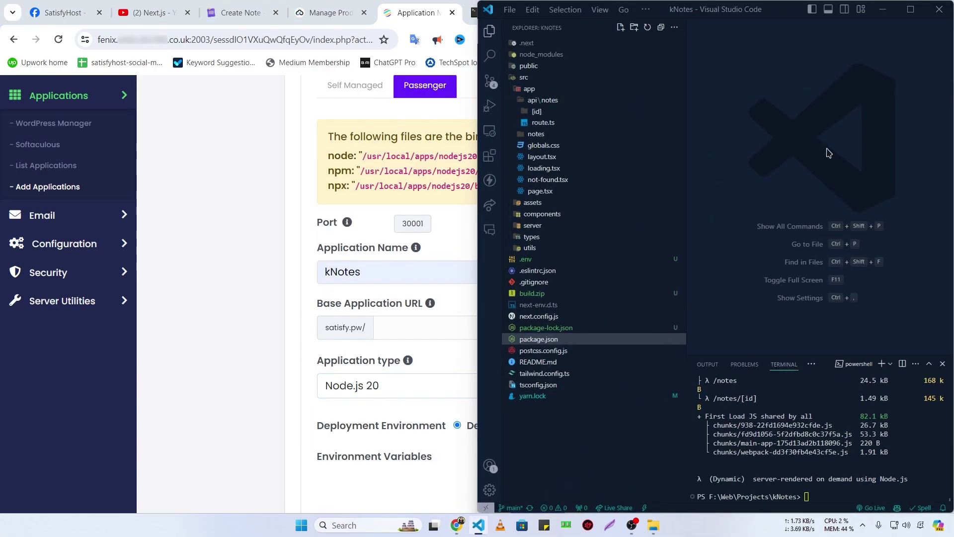
# Open package.json in VS Code and search it for node.
pyautogui.hotkey('ctrl', 'p')
pyautogui.write('node')
pyautogui.press('Return')
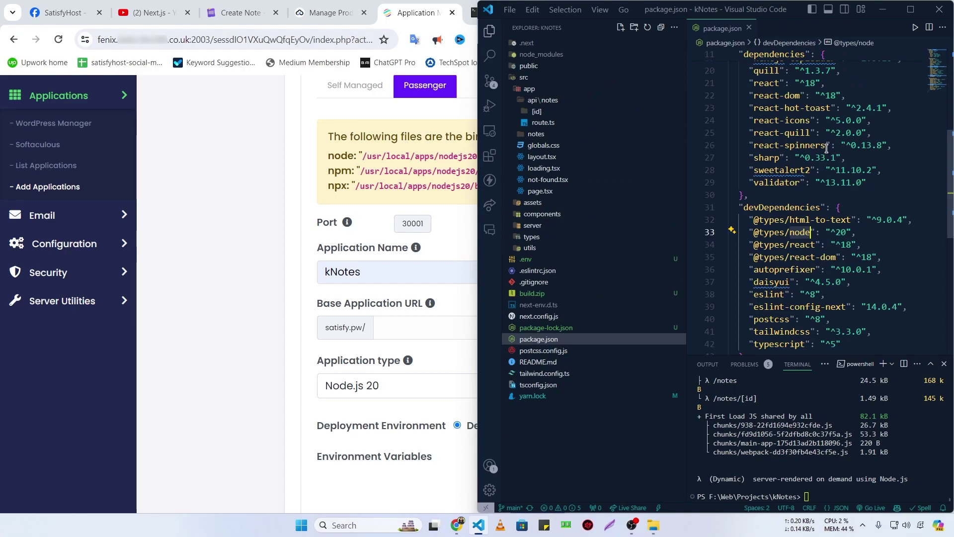
pyautogui.hotkey('ctrl', 'f')
pyautogui.write('nod')
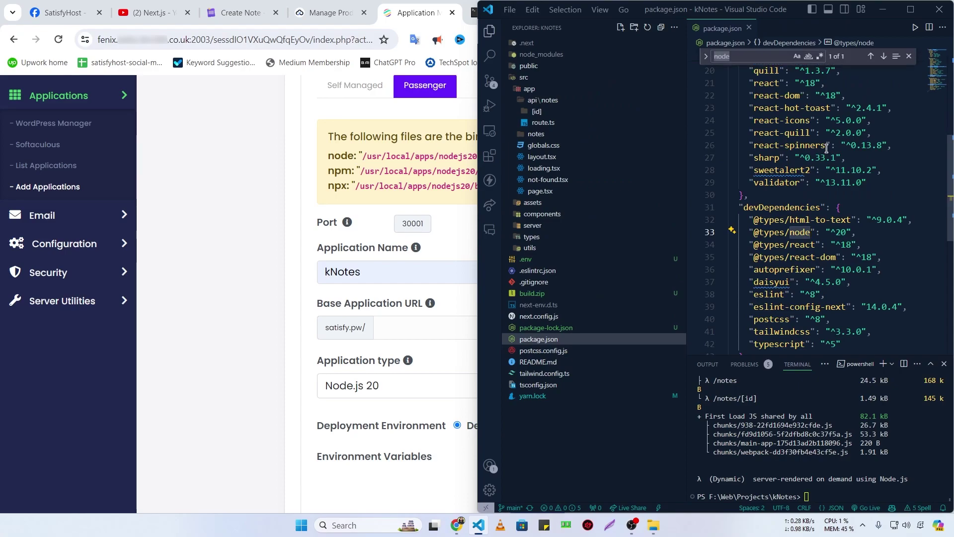
pyautogui.write('e')
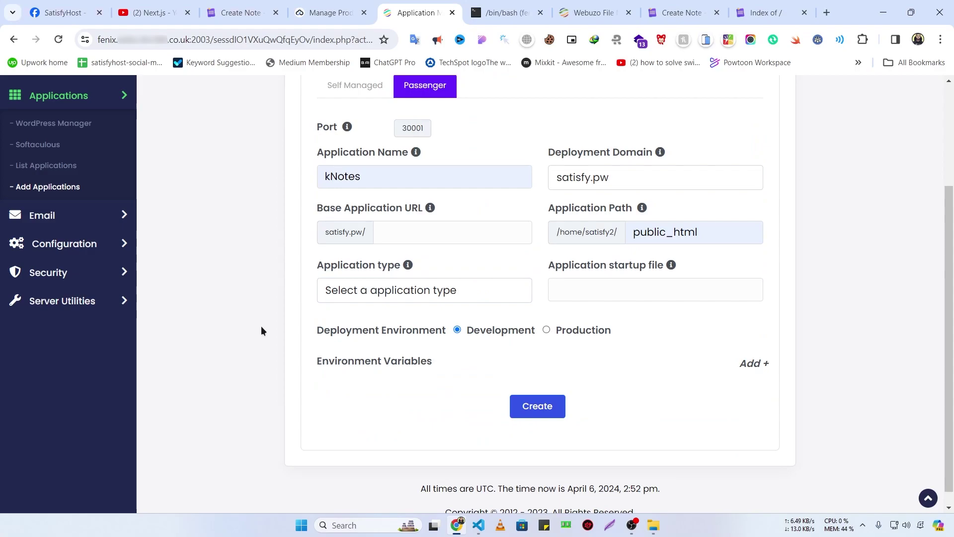
# Choose Node.js 20 as the application type, confirming the node version in package.json.
pyautogui.click(354, 297)
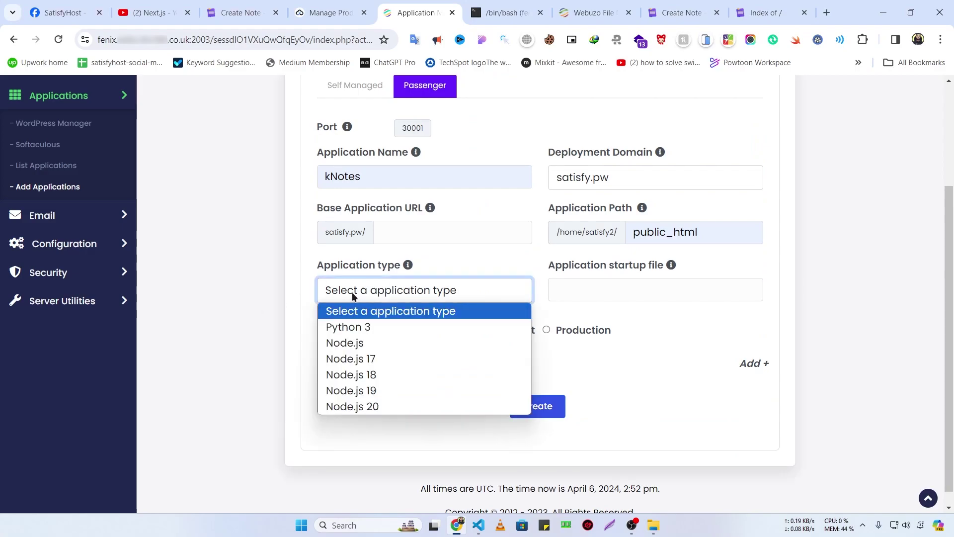
pyautogui.click(363, 408)
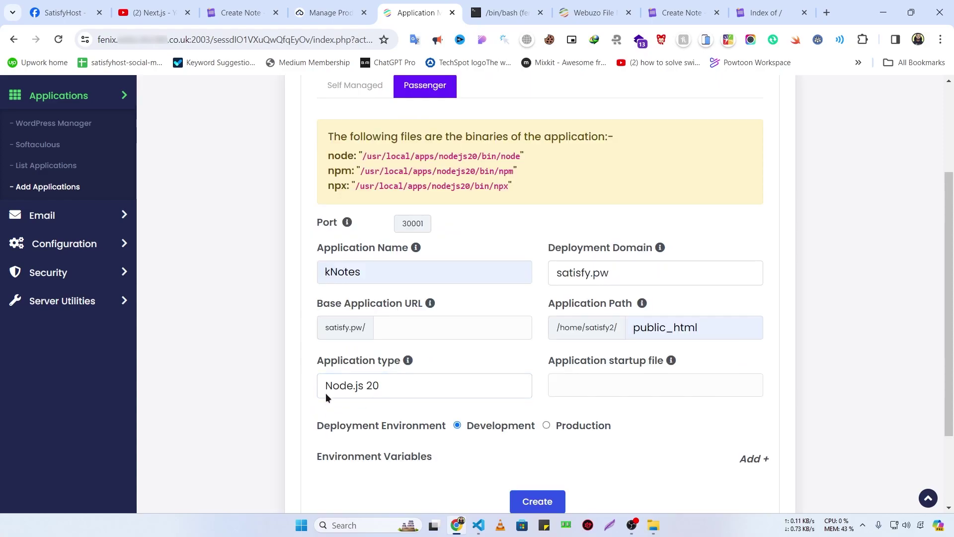
pyautogui.click(478, 525)
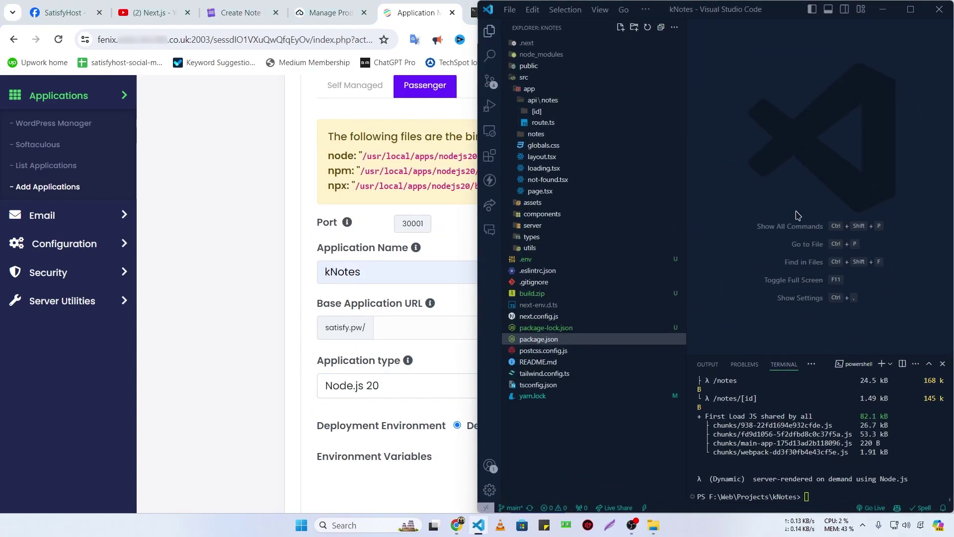
pyautogui.hotkey('ctrl', 'p')
pyautogui.press('Return')
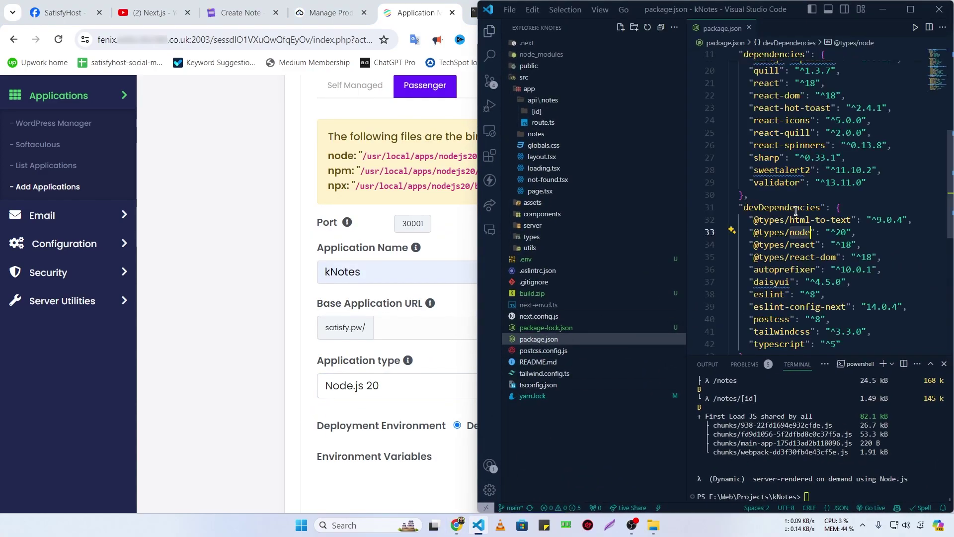
pyautogui.hotkey('ctrl', 'f')
pyautogui.write('node')
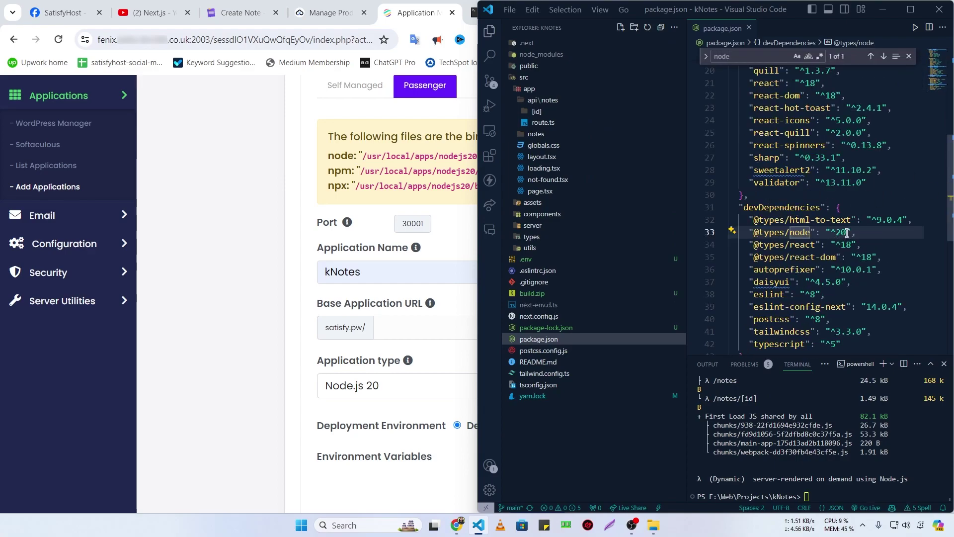
pyautogui.click(883, 9)
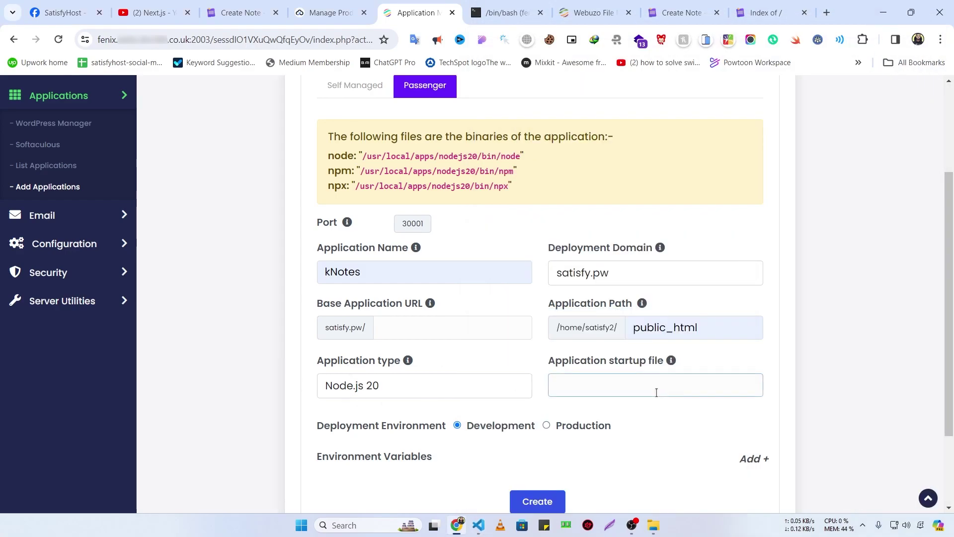
# Enter server.js as the kNotes application startup file.
pyautogui.click(616, 387)
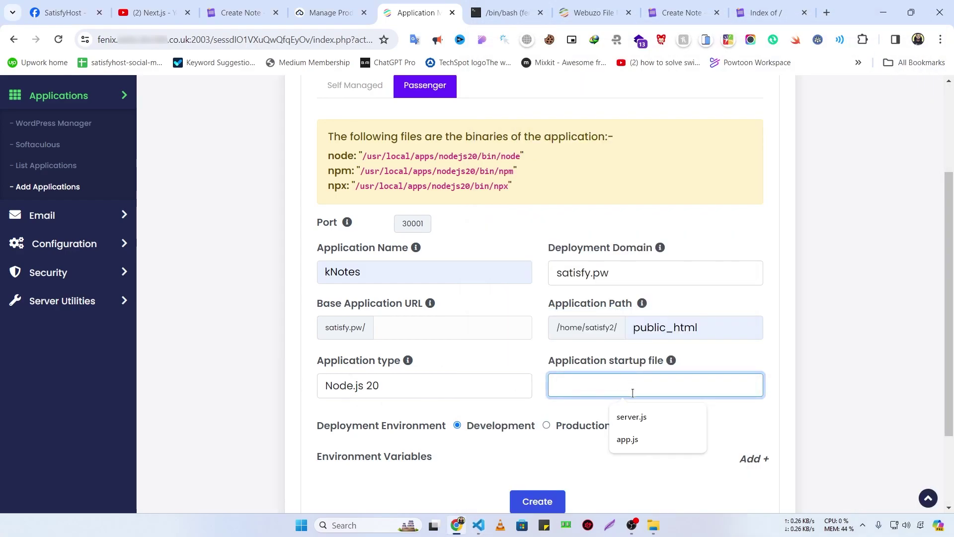
pyautogui.click(621, 419)
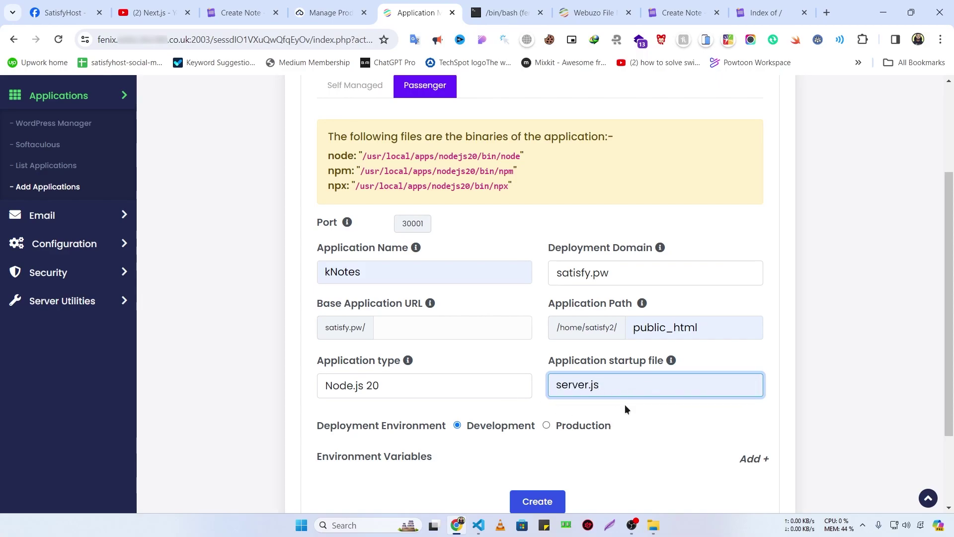
pyautogui.click(841, 359)
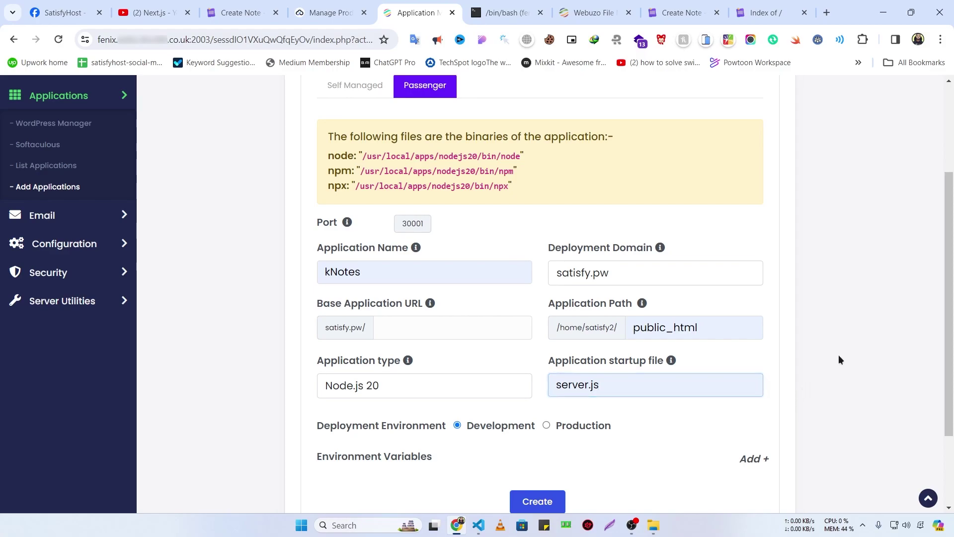
pyautogui.scroll(-1, 541, 298)
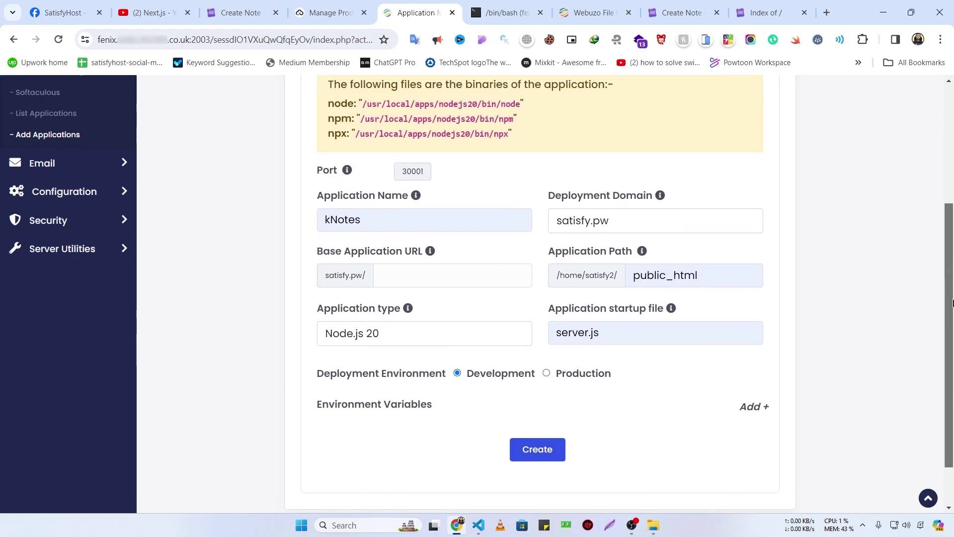
pyautogui.scroll(2, 541, 299)
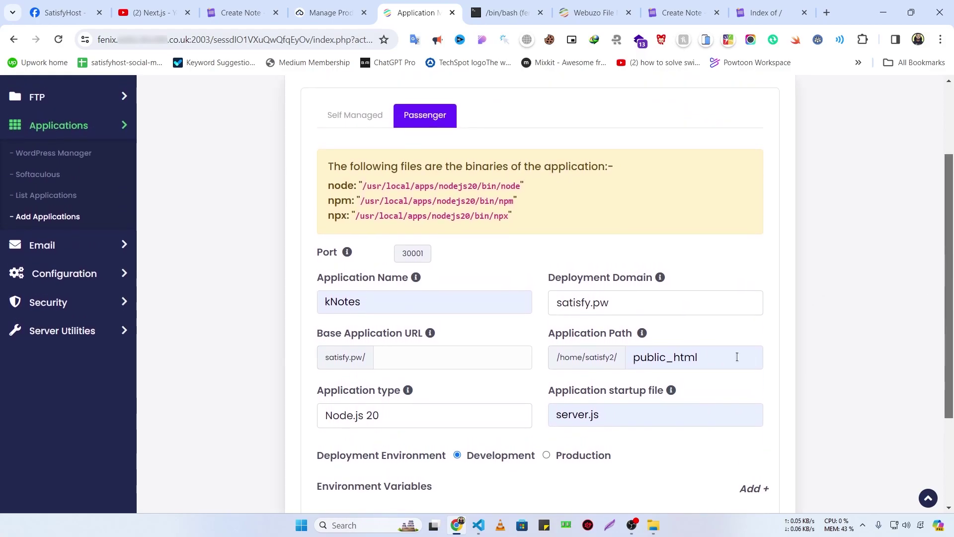
pyautogui.click(588, 415)
pyautogui.click(614, 402)
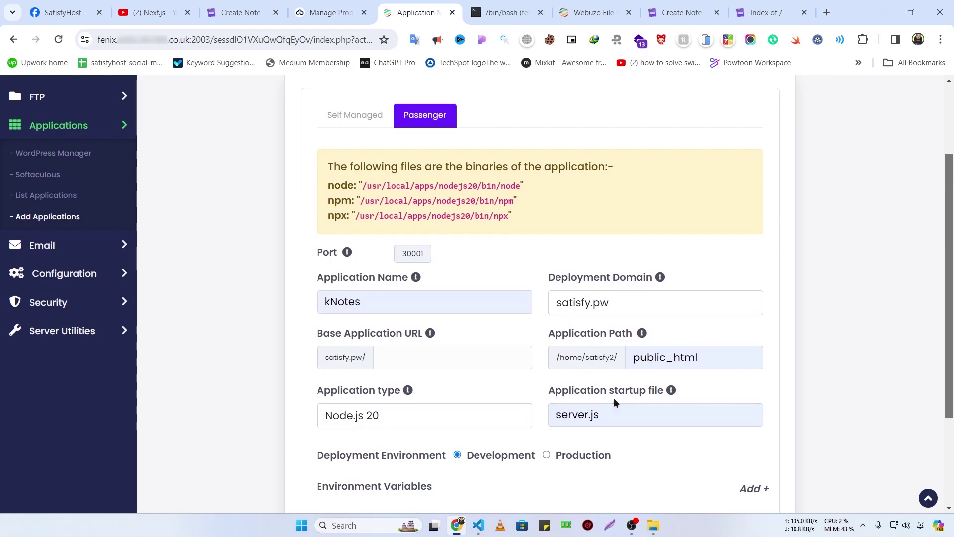
pyautogui.scroll(1, 715, 390)
pyautogui.click(596, 416)
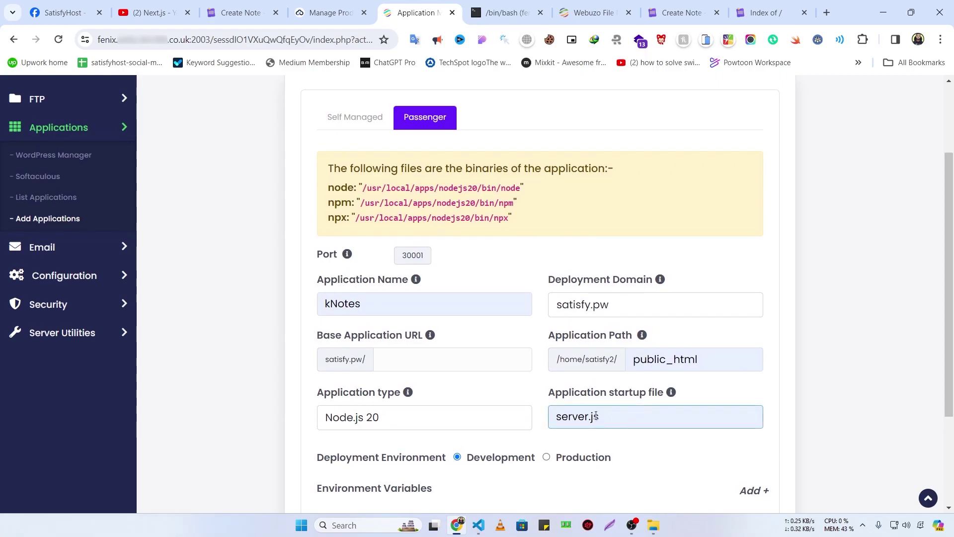
# Create a new file in public_html and rename it to server.js.
pyautogui.click(603, 7)
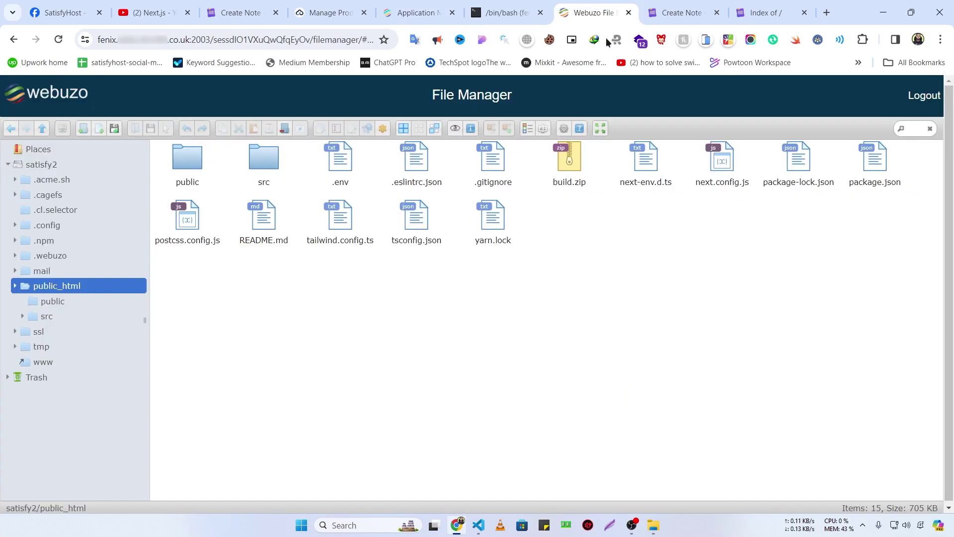
pyautogui.rightClick(468, 276)
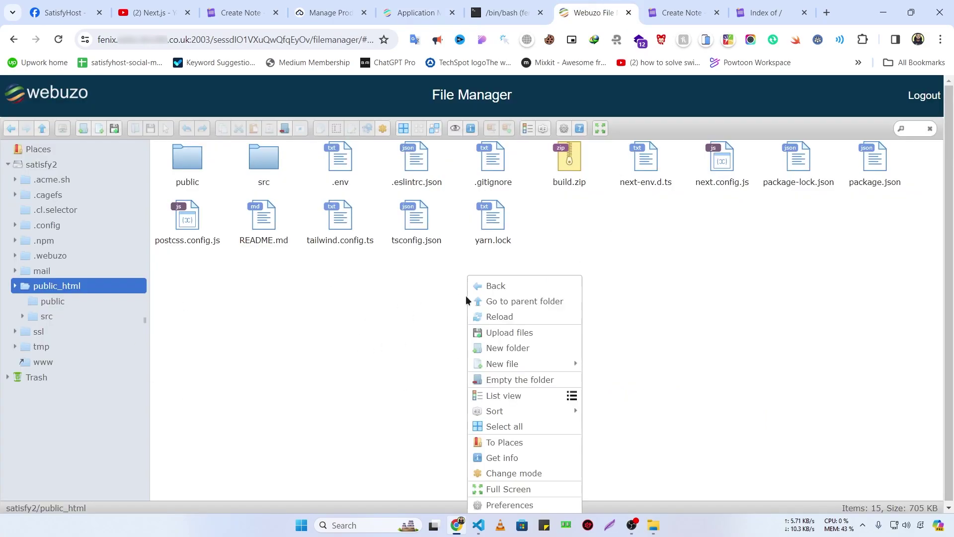
pyautogui.moveTo(514, 370)
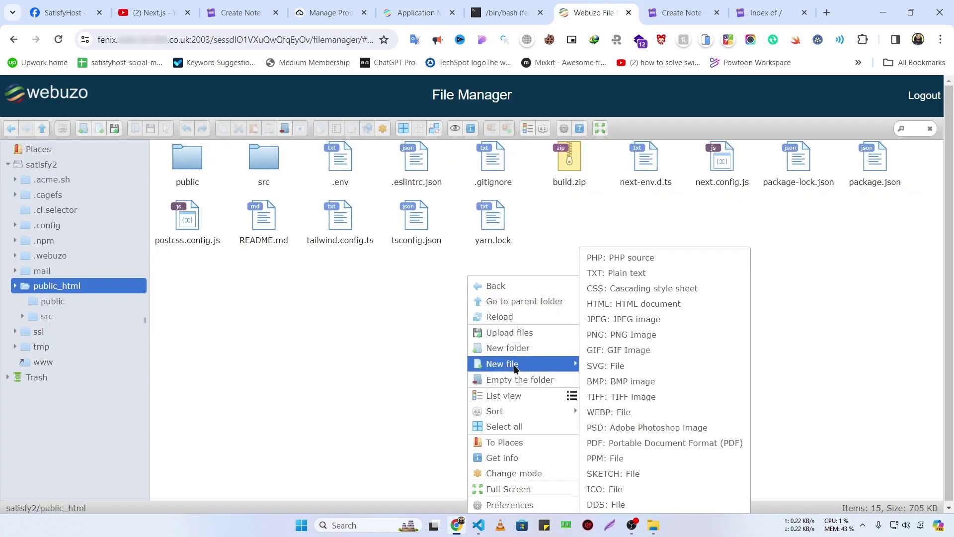
pyautogui.click(621, 257)
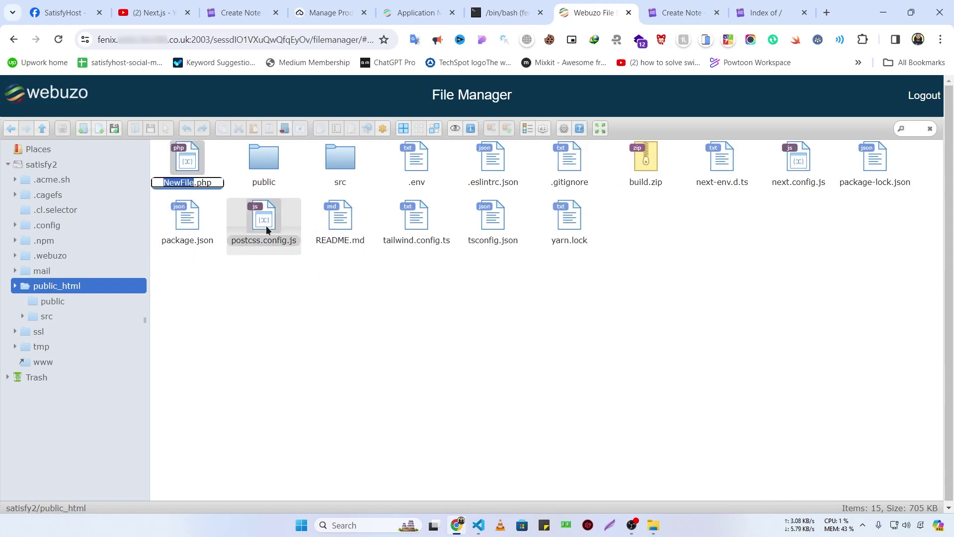
pyautogui.press('Right')
pyautogui.hotkey('ctrl', 'a')
pyautogui.write('server.js')
pyautogui.press('Return')
# Paste the Next.js server code from the //Nextjs sticky note into server.js and save.
pyautogui.rightClick(342, 221)
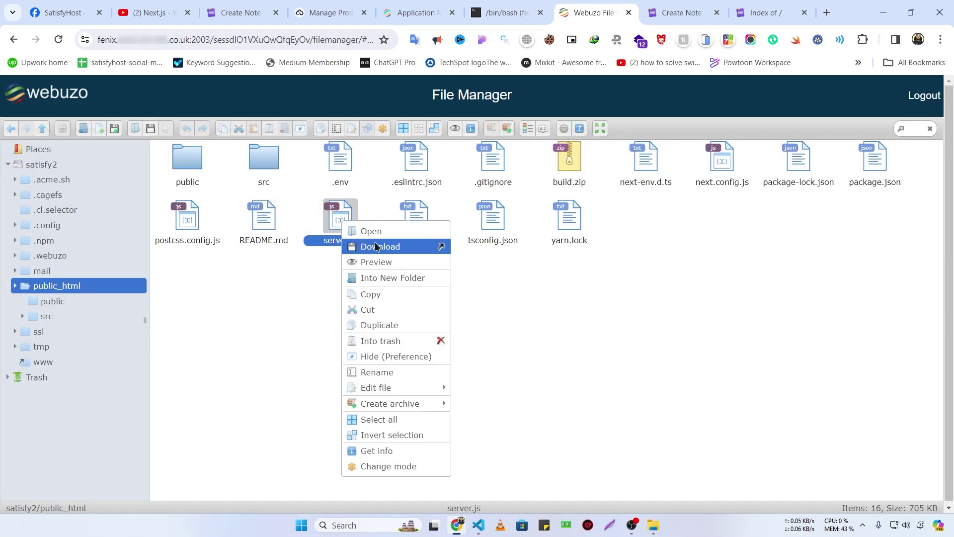
pyautogui.moveTo(393, 388)
pyautogui.click(473, 396)
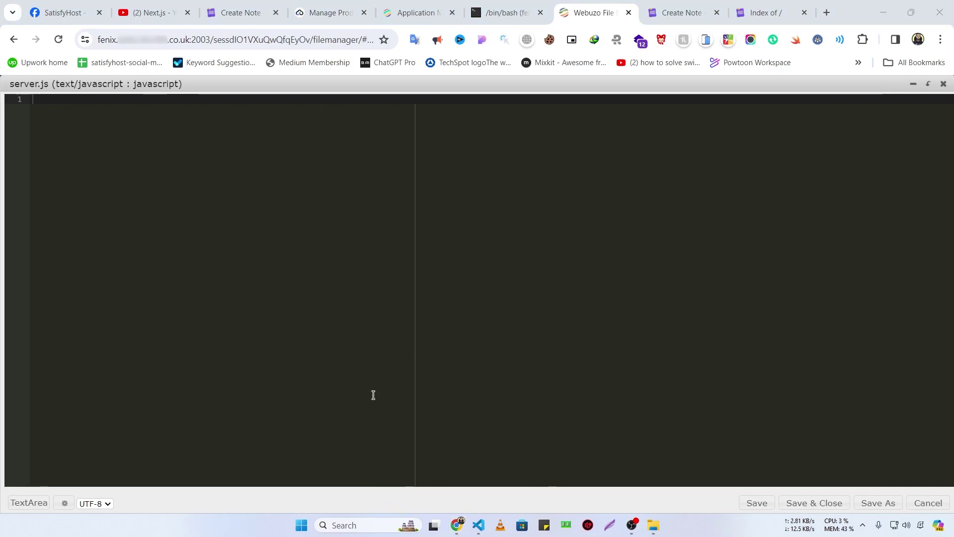
pyautogui.click(544, 525)
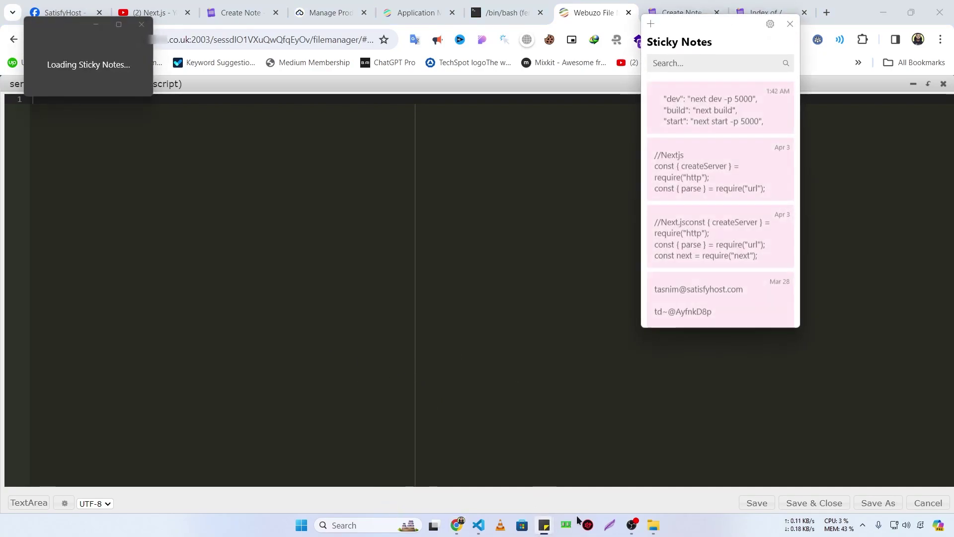
pyautogui.doubleClick(711, 179)
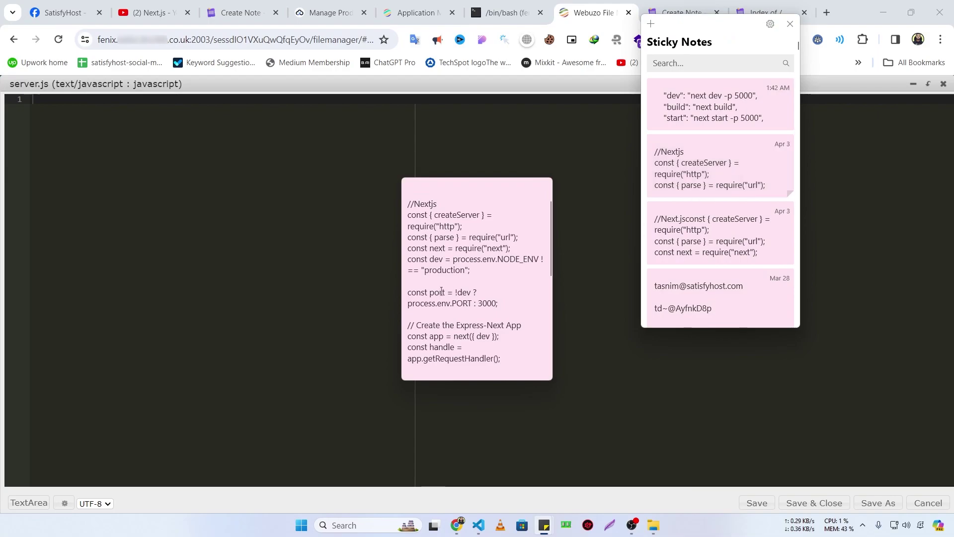
pyautogui.click(520, 238)
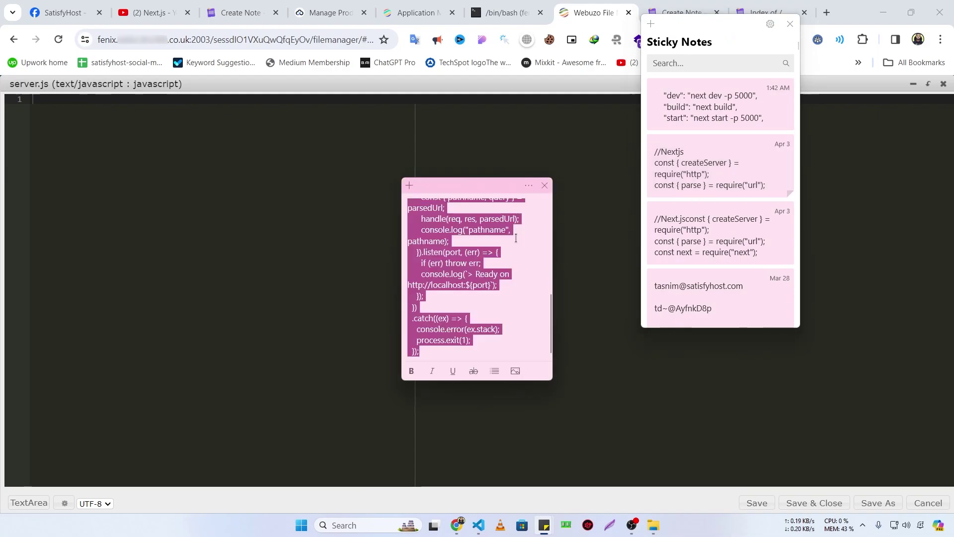
pyautogui.hotkey('ctrl', 'a')
pyautogui.hotkey('ctrl', 'c')
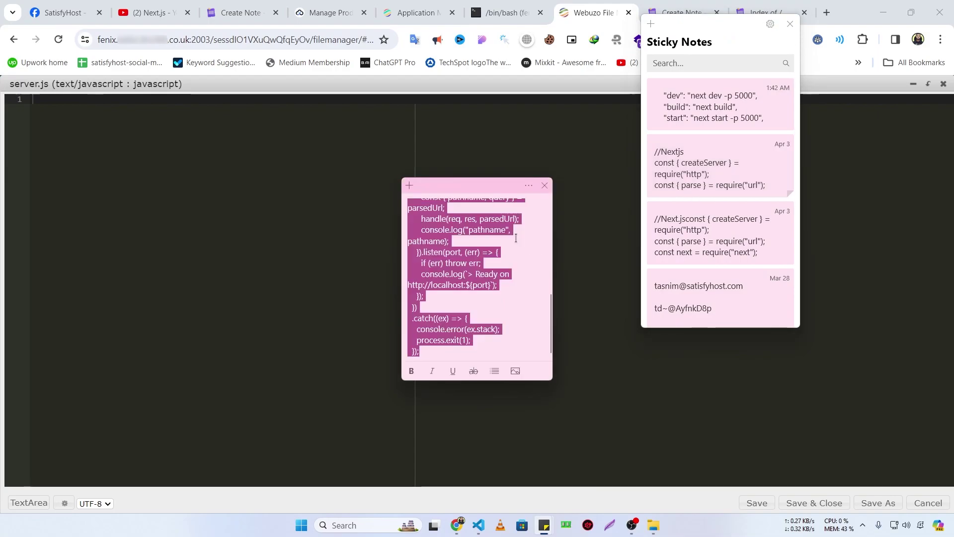
pyautogui.click(545, 186)
pyautogui.click(791, 24)
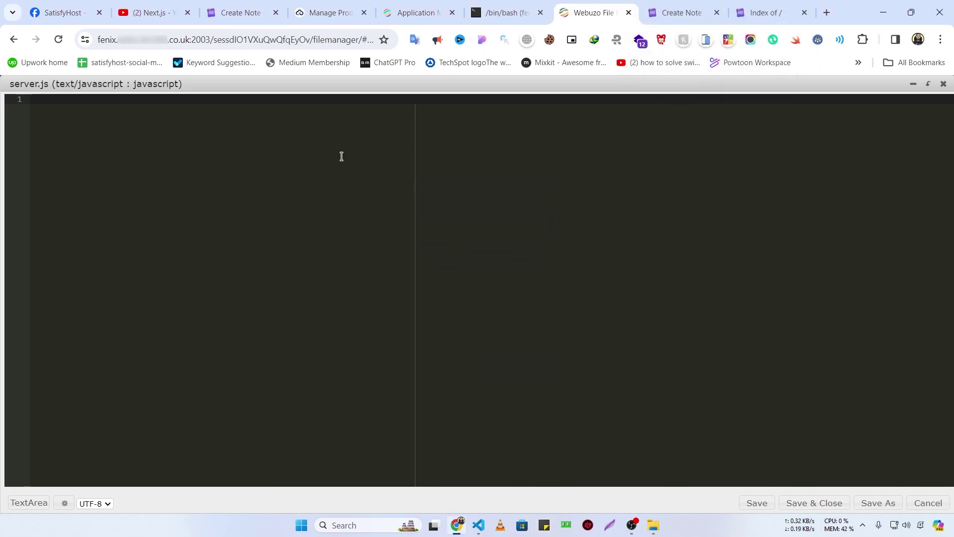
pyautogui.hotkey('ctrl', 'v')
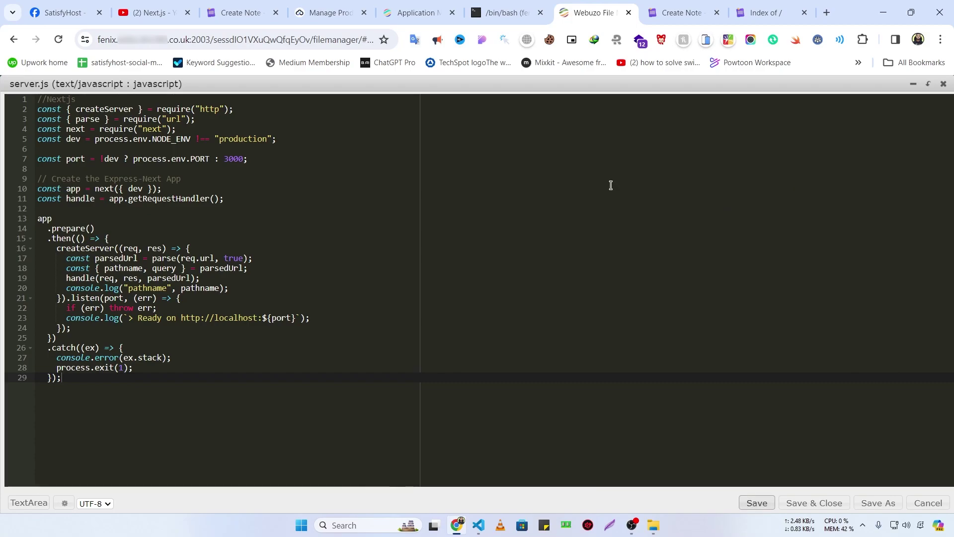
pyautogui.click(944, 84)
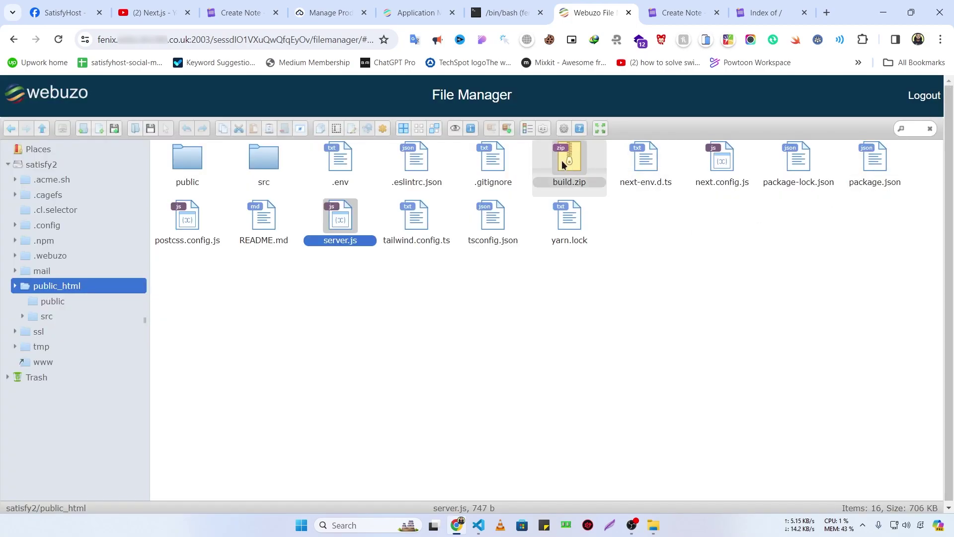
pyautogui.click(446, 7)
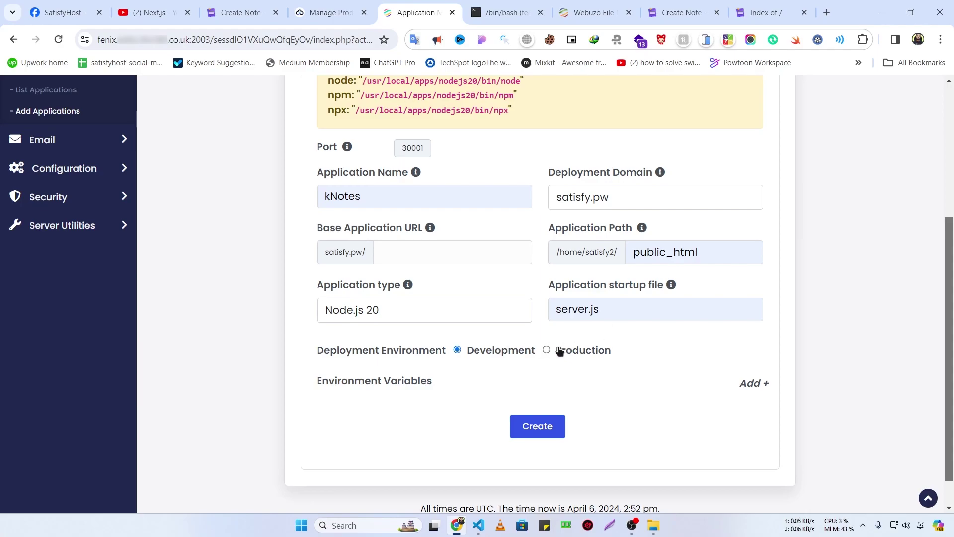
pyautogui.click(549, 350)
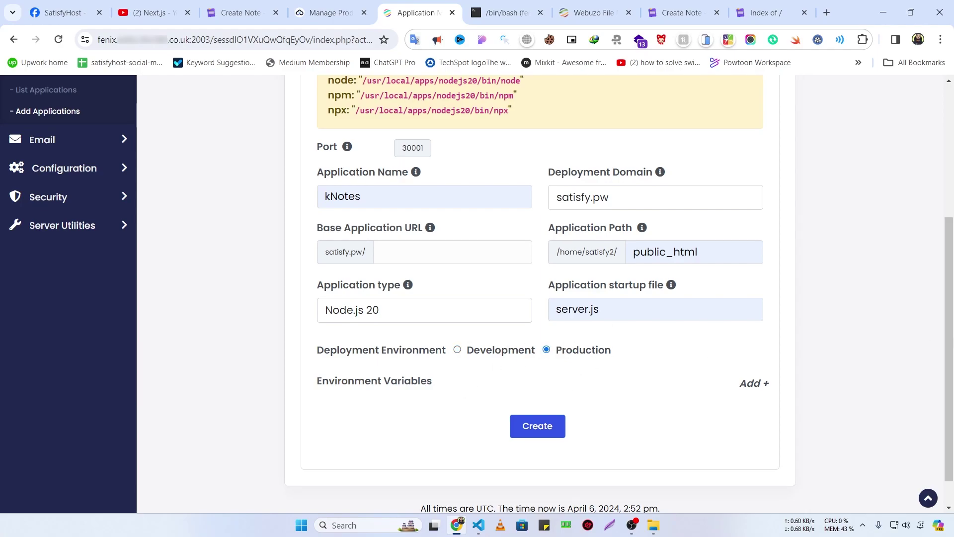
pyautogui.scroll(-1, 474, 361)
pyautogui.click(589, 13)
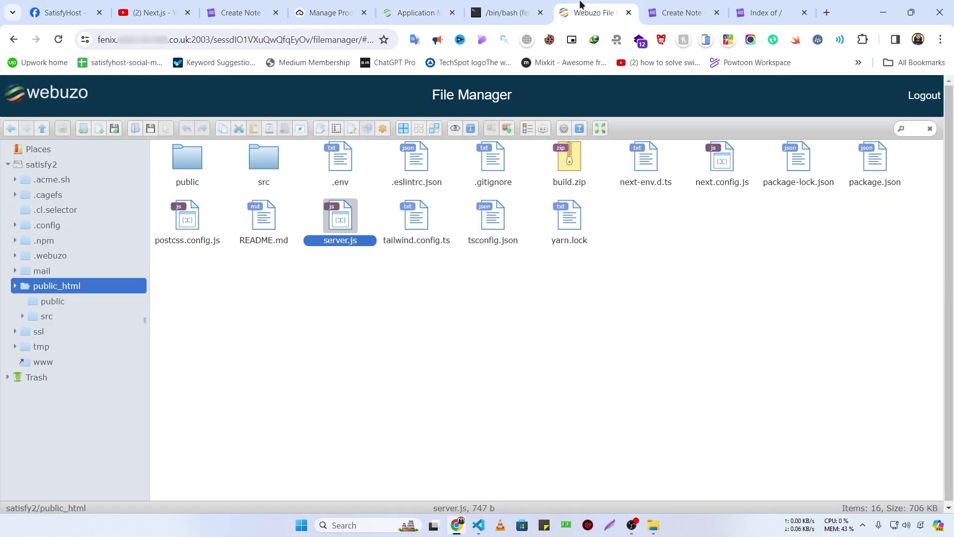
pyautogui.rightClick(341, 223)
pyautogui.moveTo(386, 391)
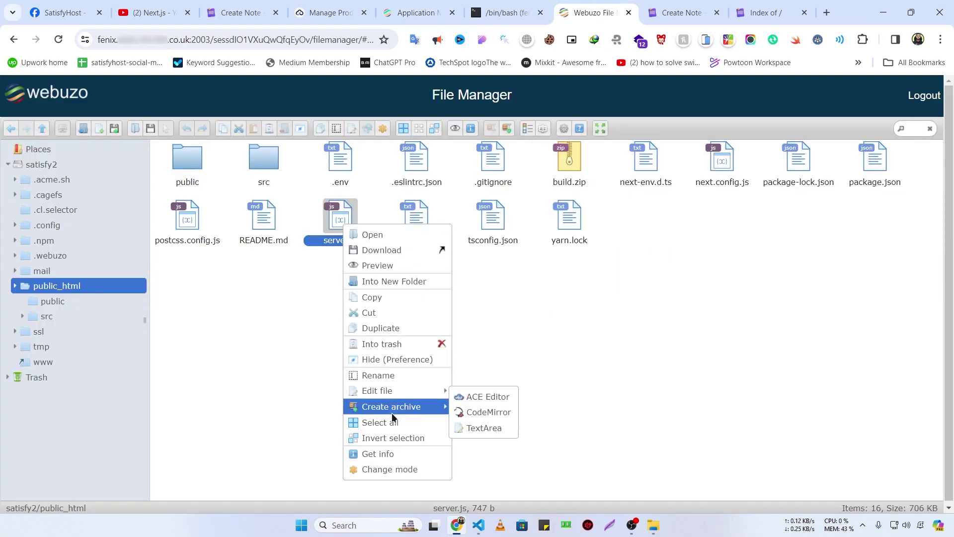
pyautogui.click(500, 396)
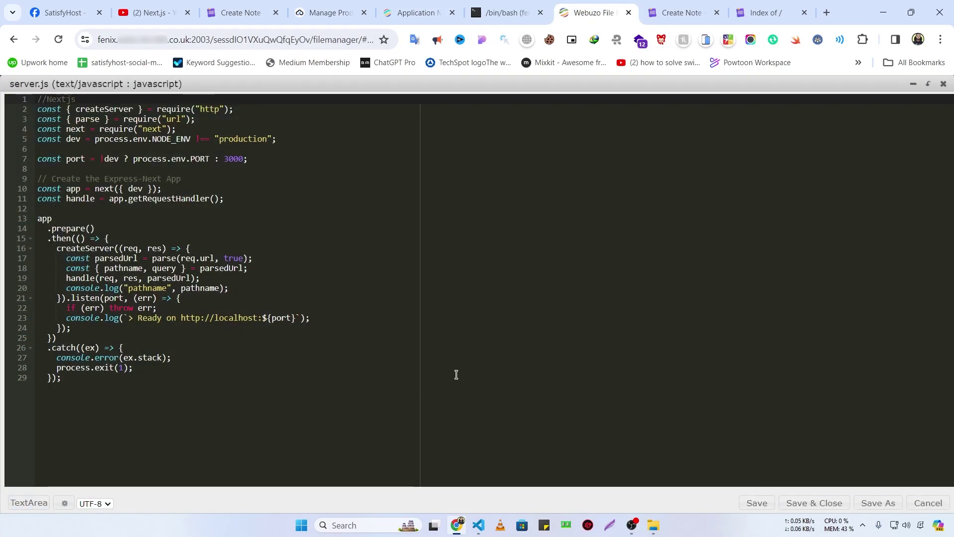
pyautogui.doubleClick(199, 159)
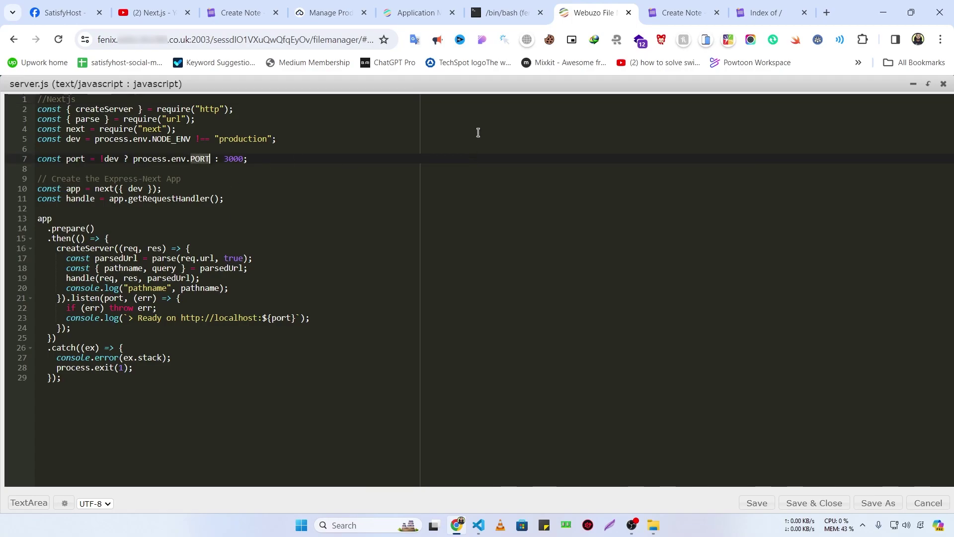
pyautogui.click(401, 13)
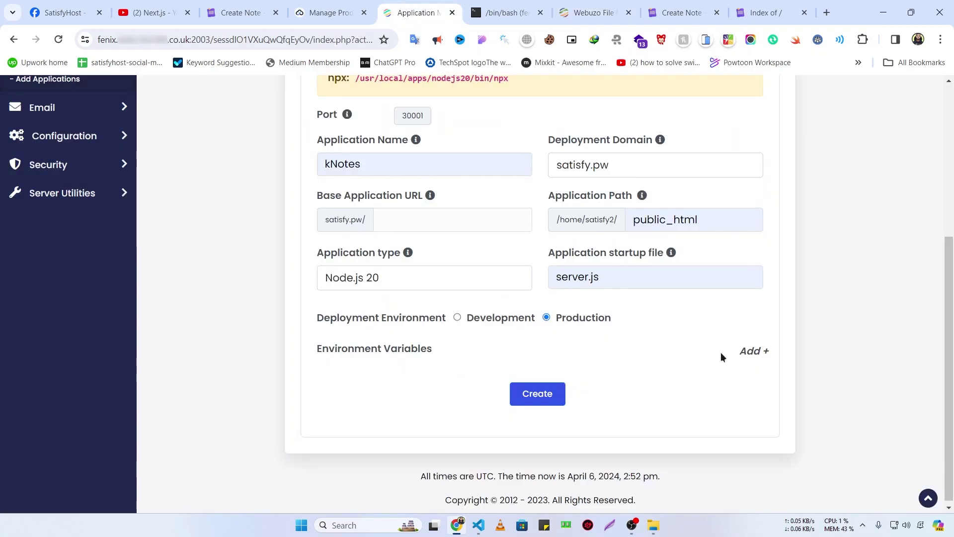
# Add an environment variable row named PORT.
pyautogui.click(753, 351)
pyautogui.click(403, 403)
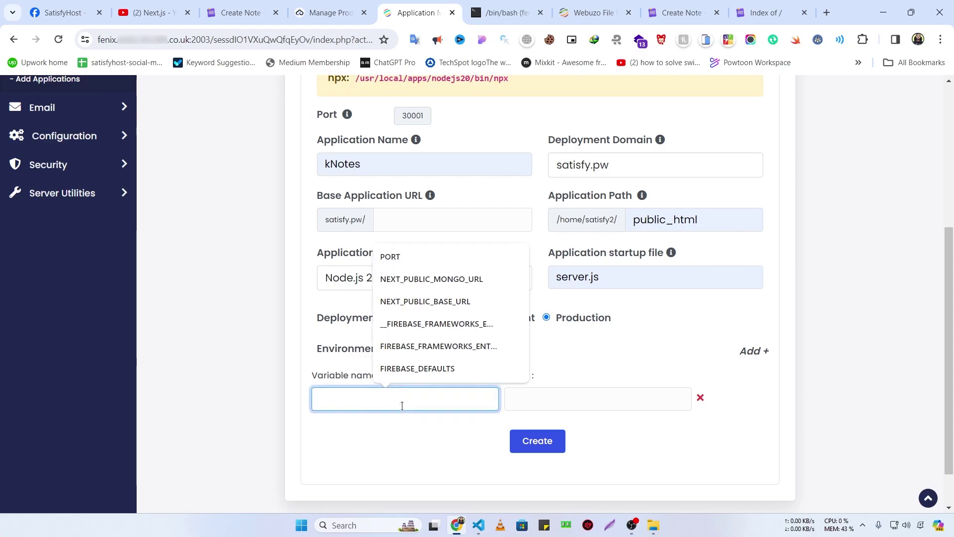
pyautogui.write('PORT')
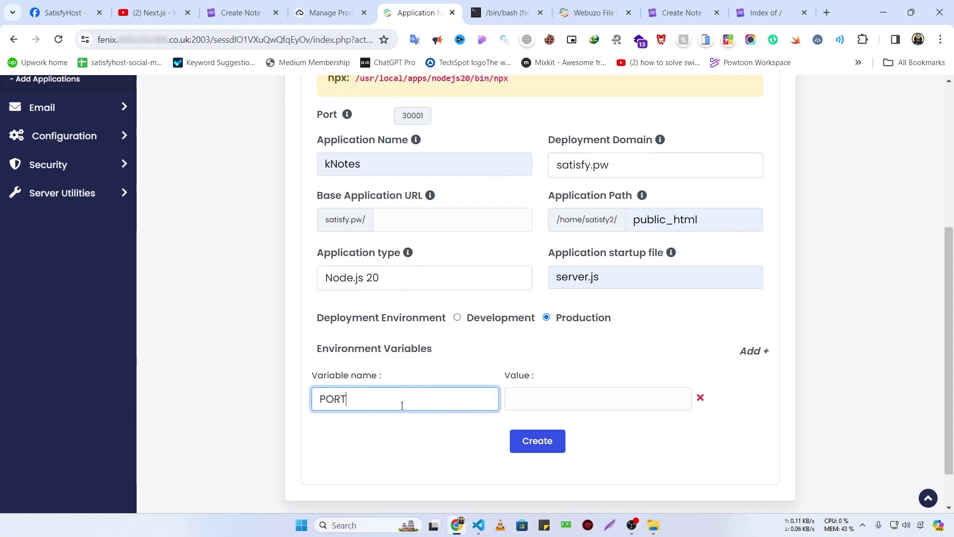
pyautogui.click(533, 399)
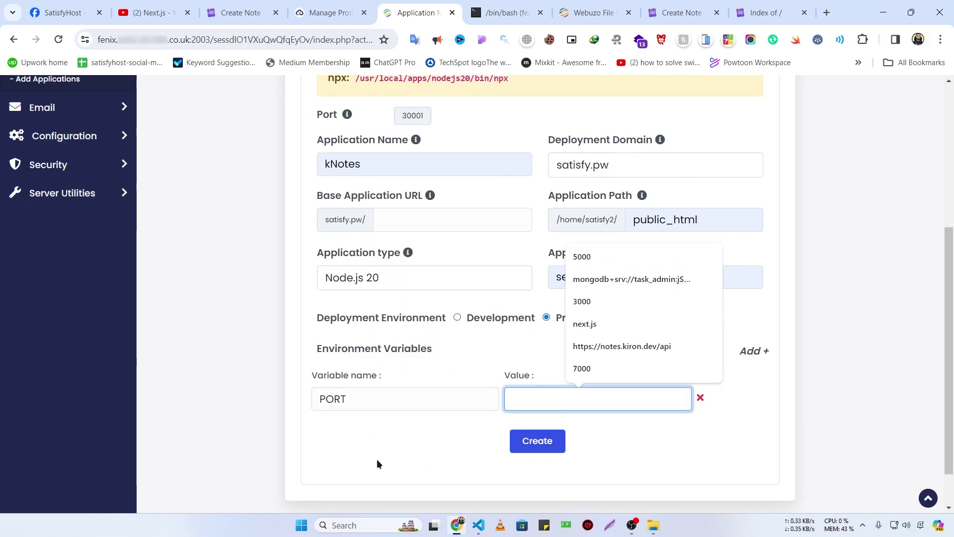
# Check baseUrl.ts for the port and set the PORT value to 3000.
pyautogui.click(479, 525)
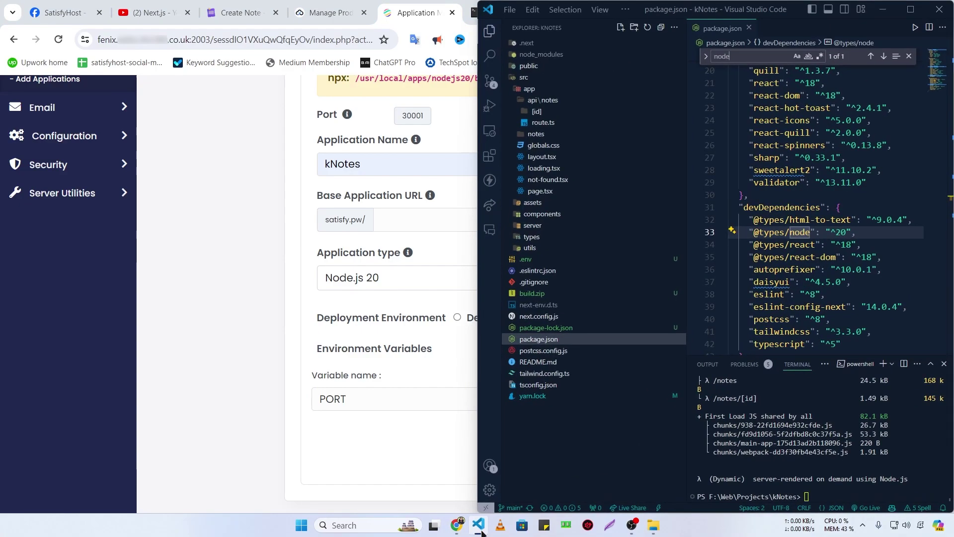
pyautogui.click(911, 9)
pyautogui.hotkey('ctrl', 'shift', 'f')
pyautogui.write('3000')
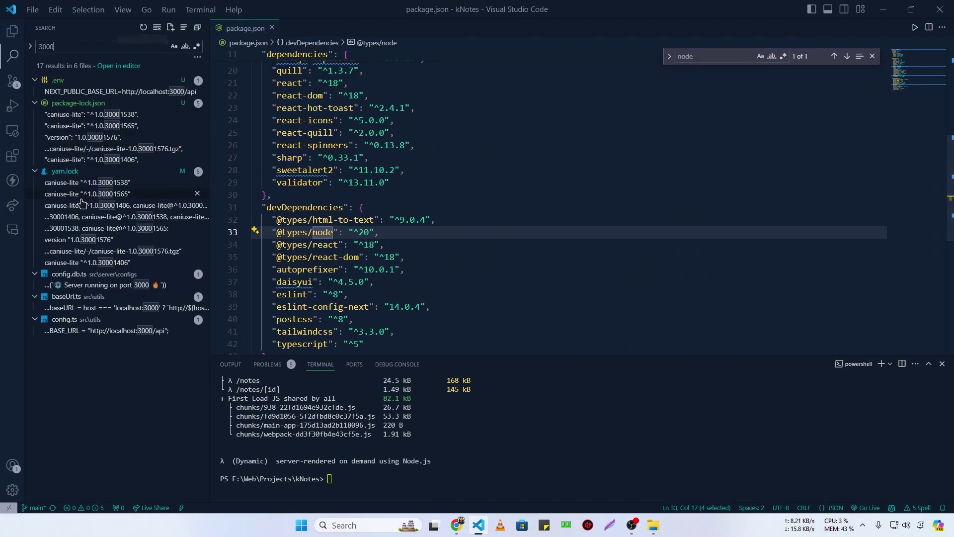
pyautogui.click(94, 308)
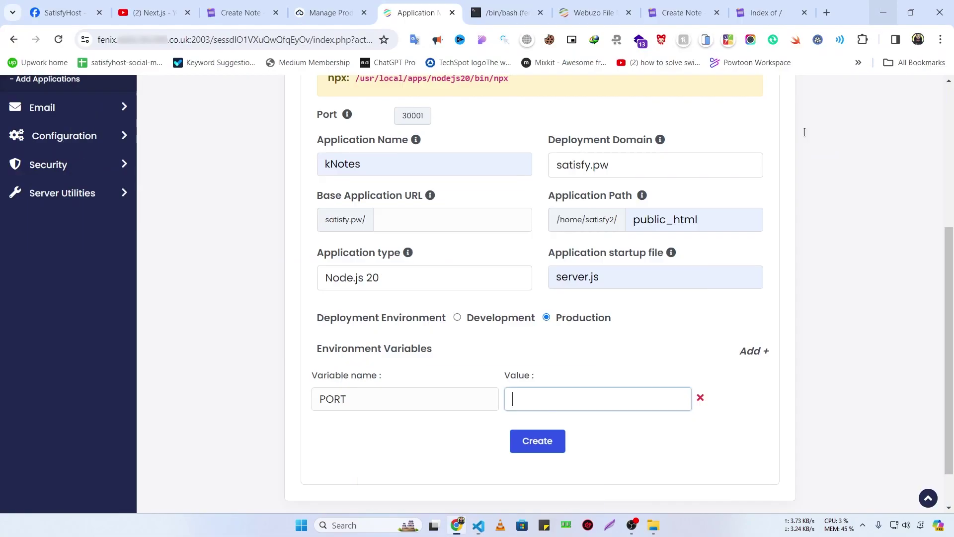
pyautogui.click(883, 9)
pyautogui.click(532, 401)
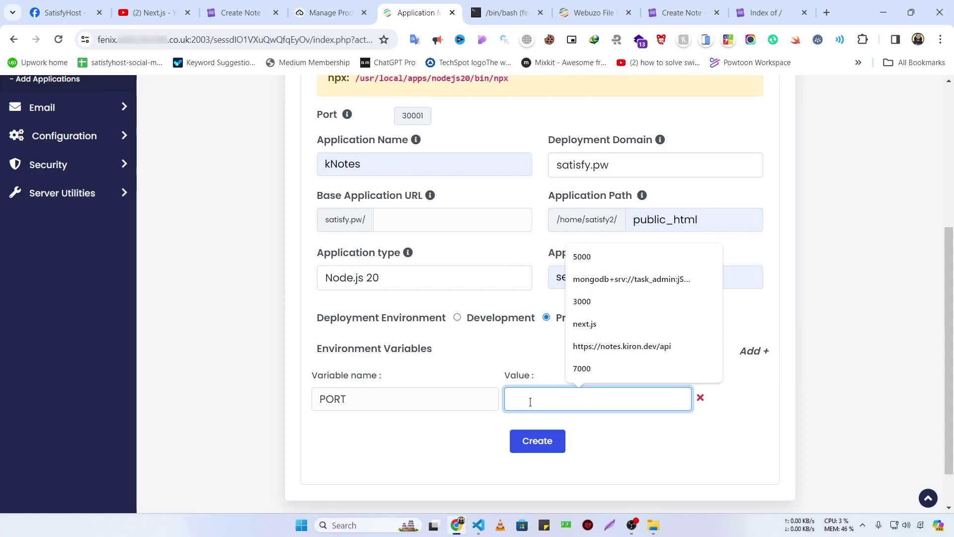
pyautogui.write('3000')
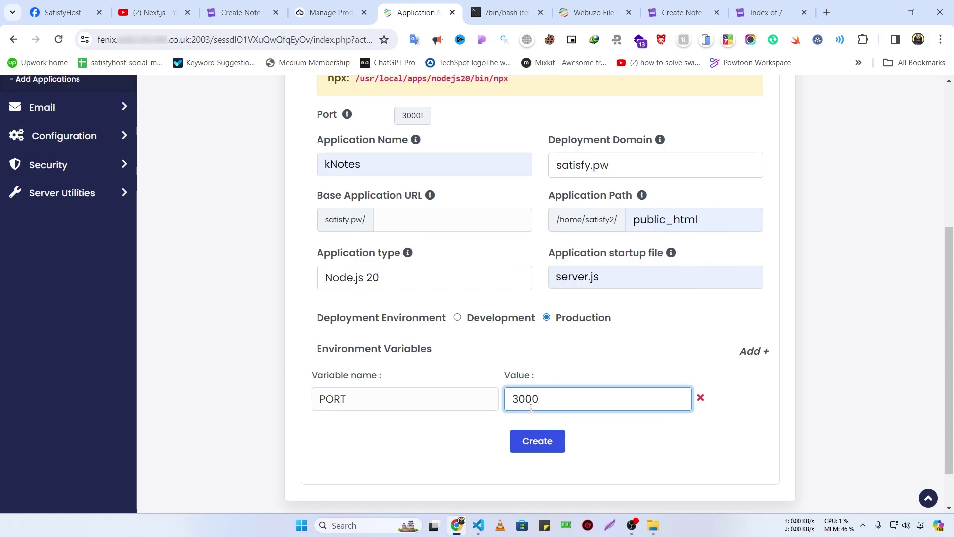
pyautogui.click(252, 381)
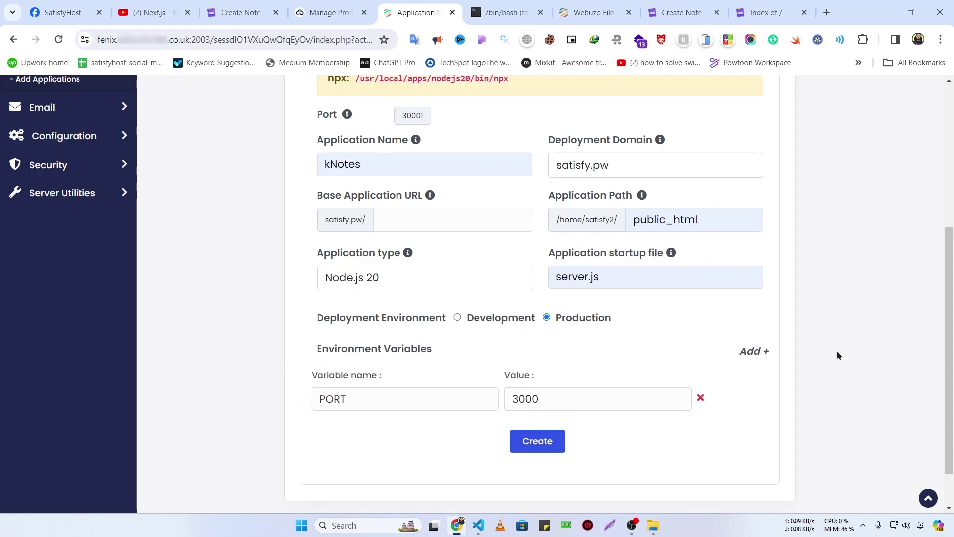
pyautogui.scroll(-1, 746, 324)
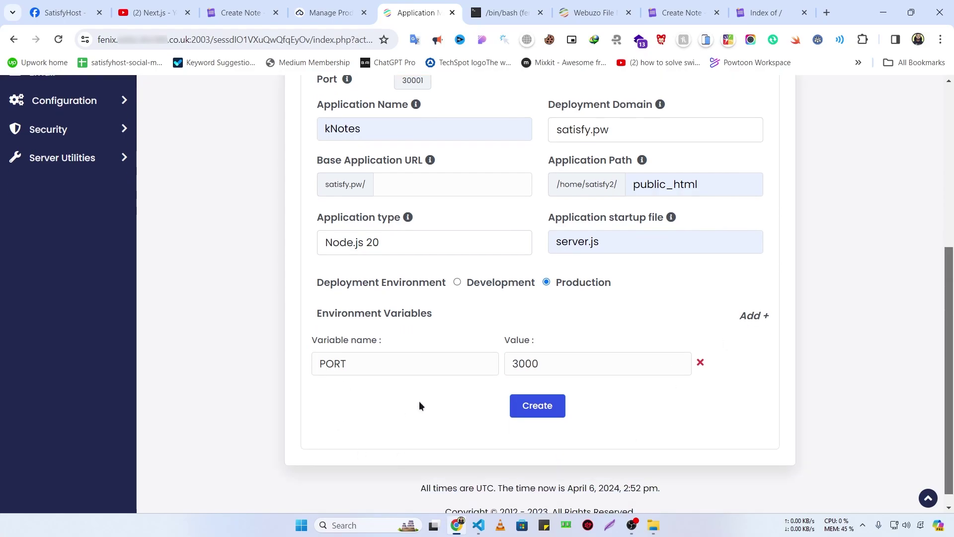
pyautogui.click(479, 525)
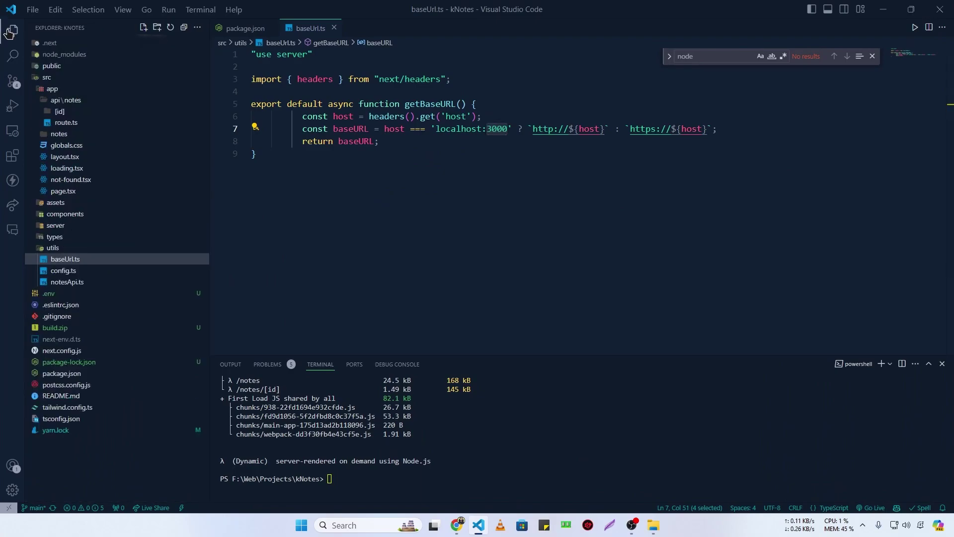
# Open .env in VS Code and copy the NEXT_PUBLIC_MONGO_URL variable name.
pyautogui.click(50, 295)
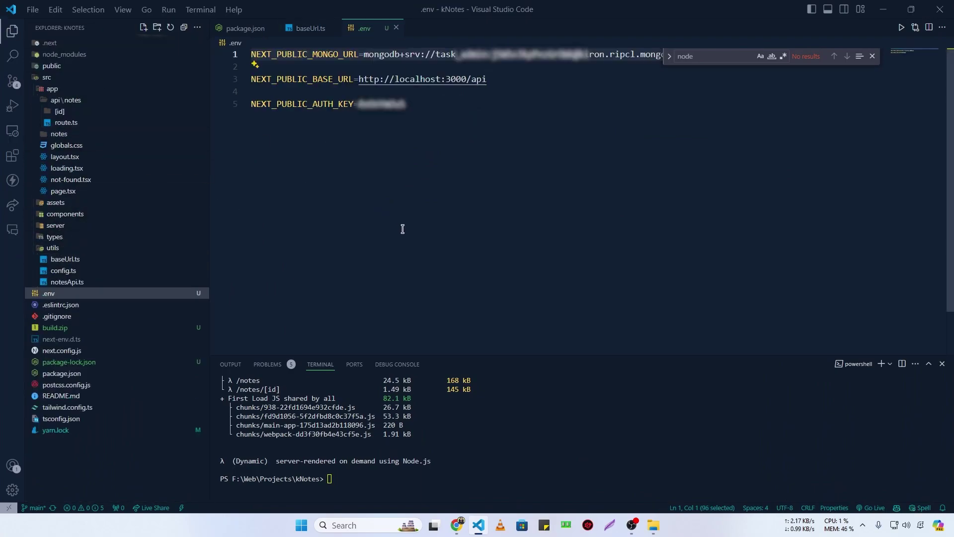
pyautogui.click(872, 56)
pyautogui.click(772, 54)
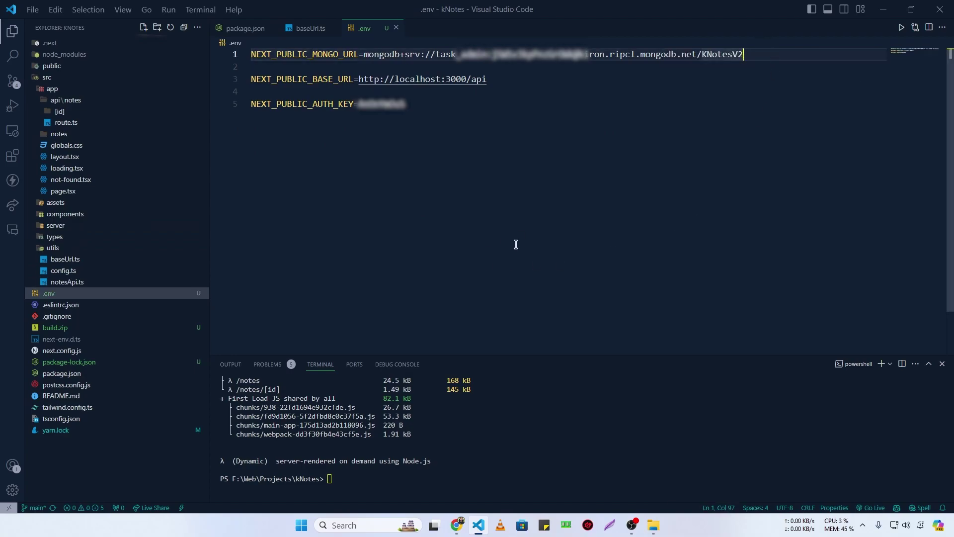
pyautogui.moveTo(358, 57); pyautogui.dragTo(248, 59)
pyautogui.hotkey('ctrl', 'c')
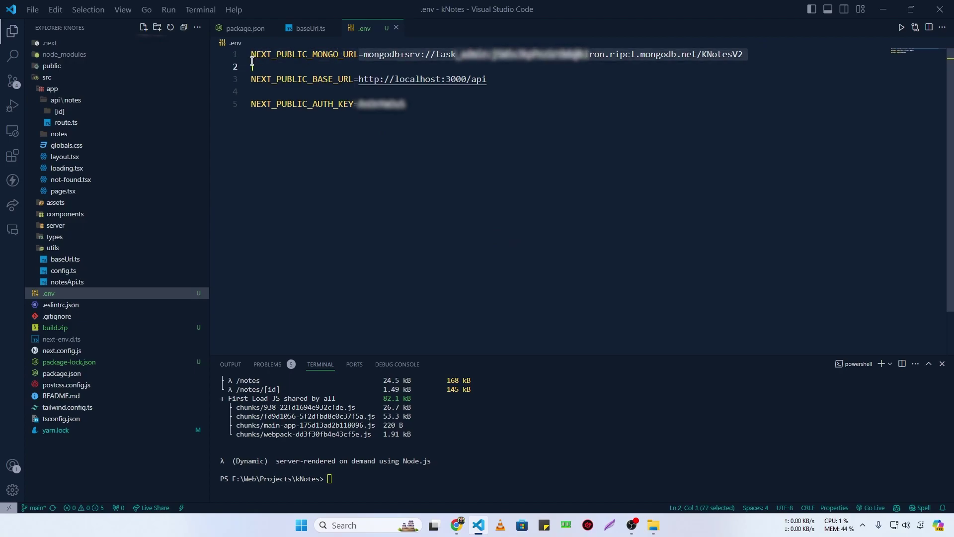
pyautogui.click(477, 528)
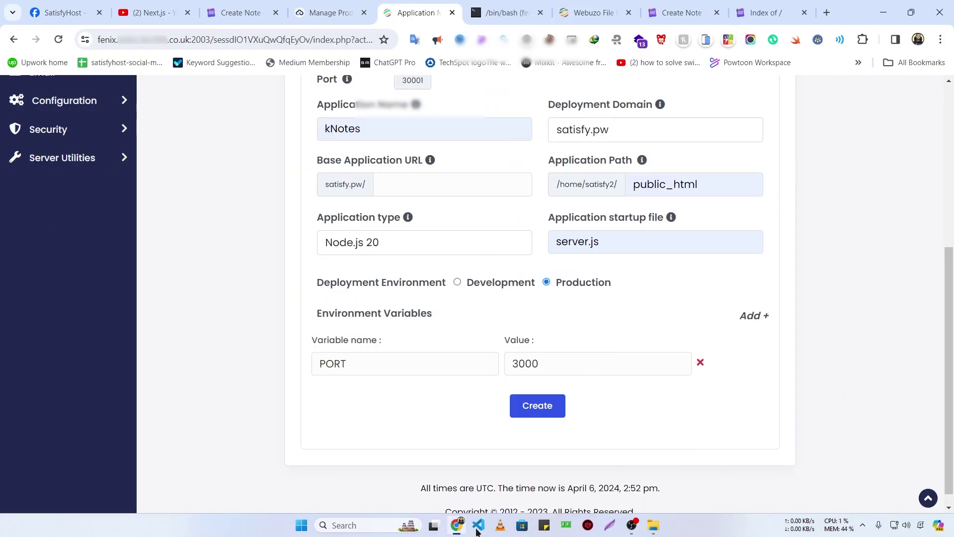
# Add NEXT_PUBLIC_MONGO_URL with the MongoDB URL from .env and create the kNotes application.
pyautogui.click(761, 321)
pyautogui.click(406, 409)
pyautogui.hotkey('ctrl', 'v')
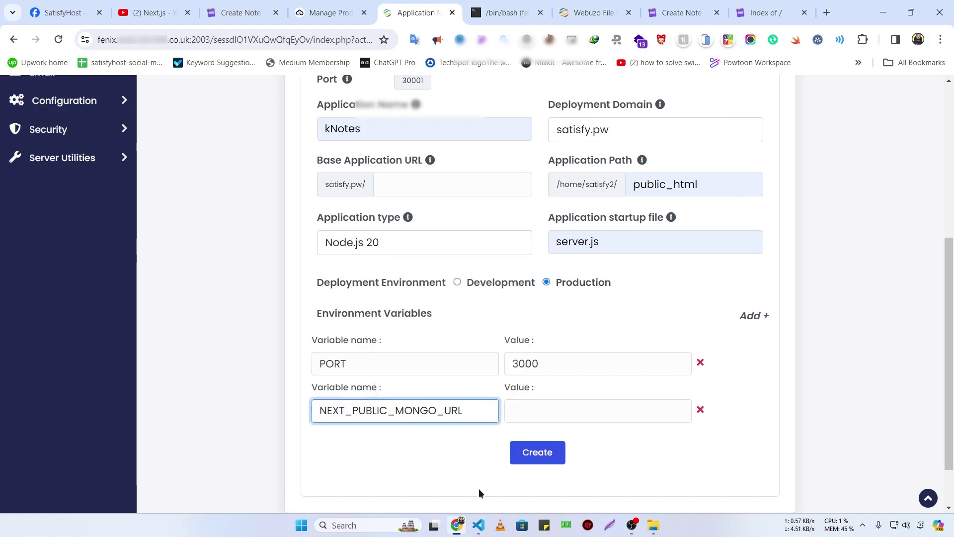
pyautogui.click(478, 527)
pyautogui.hotkey('alt', 'Tab')
pyautogui.click(545, 416)
pyautogui.hotkey('ctrl', 'v')
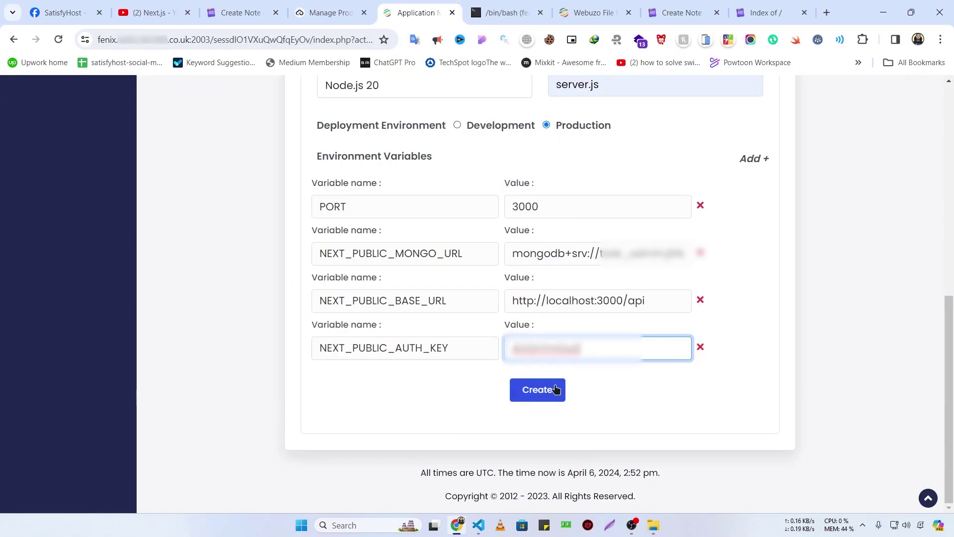
pyautogui.click(545, 390)
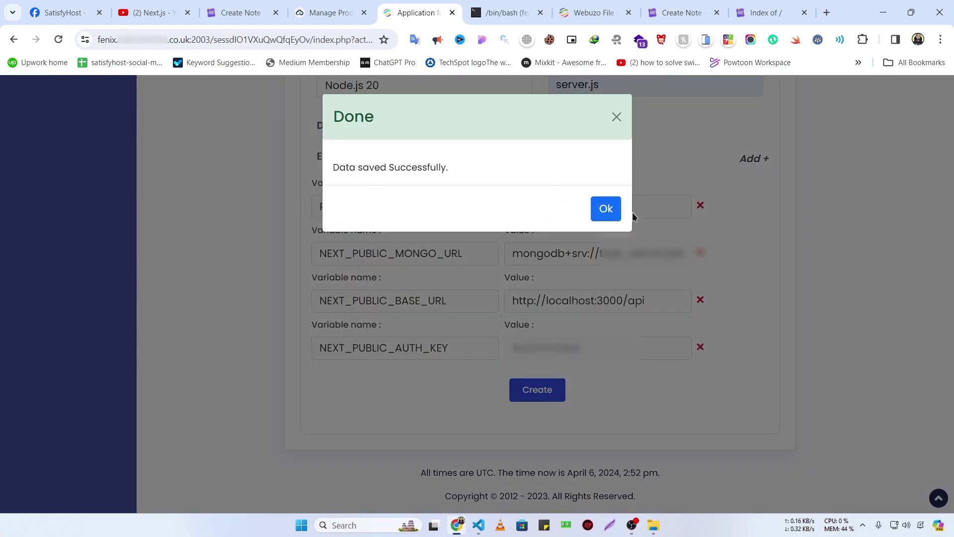
pyautogui.click(606, 208)
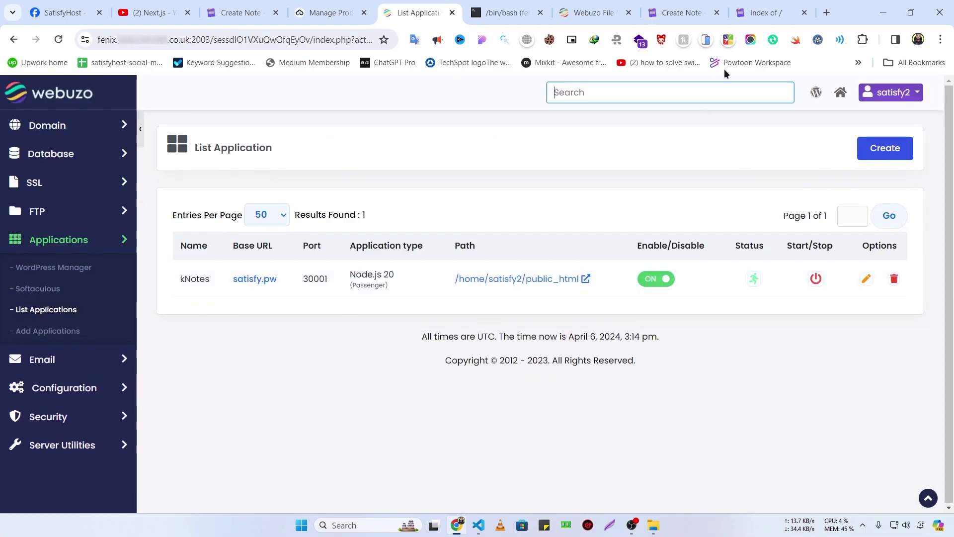
# Reload the live satisfy.pw KNotes site and start a new note.
pyautogui.click(756, 5)
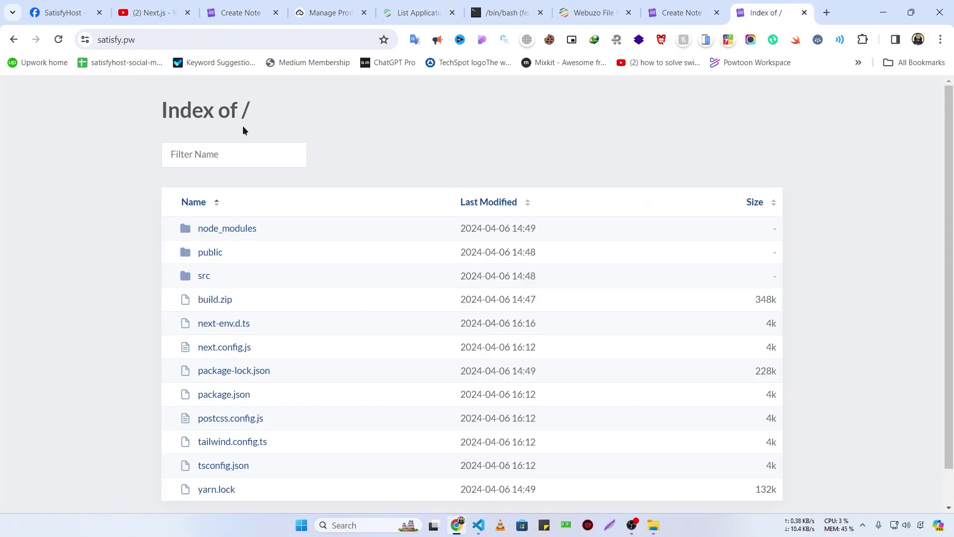
pyautogui.press('F5')
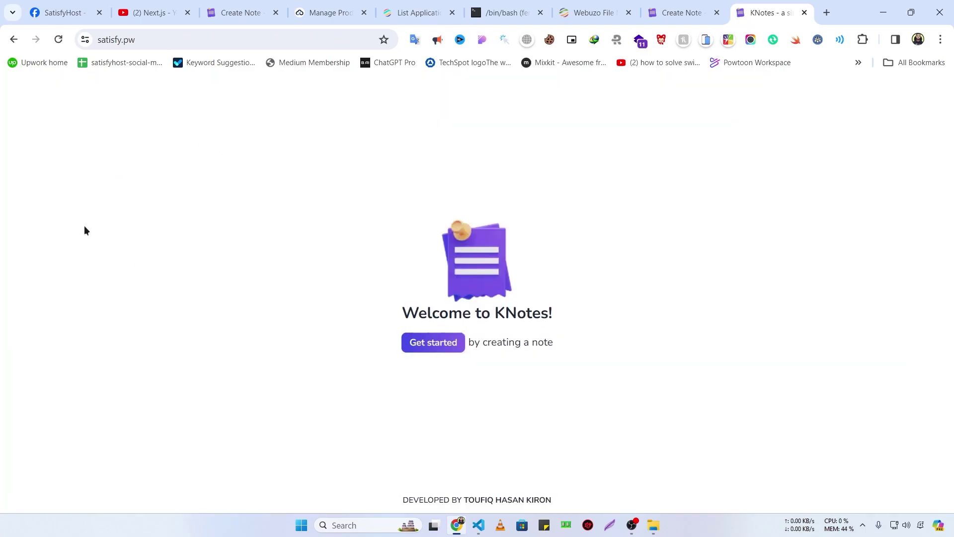
pyautogui.click(421, 342)
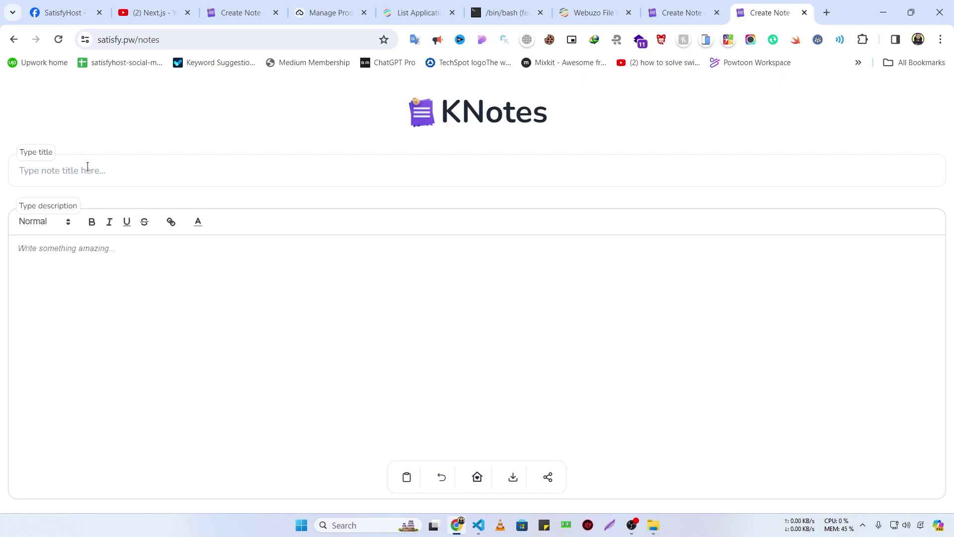
# Create a note titled 'SatisfyHost' reading 'Hello from SatisfyHost', share it and copy its link.
pyautogui.click(88, 166)
pyautogui.write('SatisfyHost')
pyautogui.click(88, 292)
pyautogui.write('Hello from SatisfyHost')
pyautogui.click(547, 477)
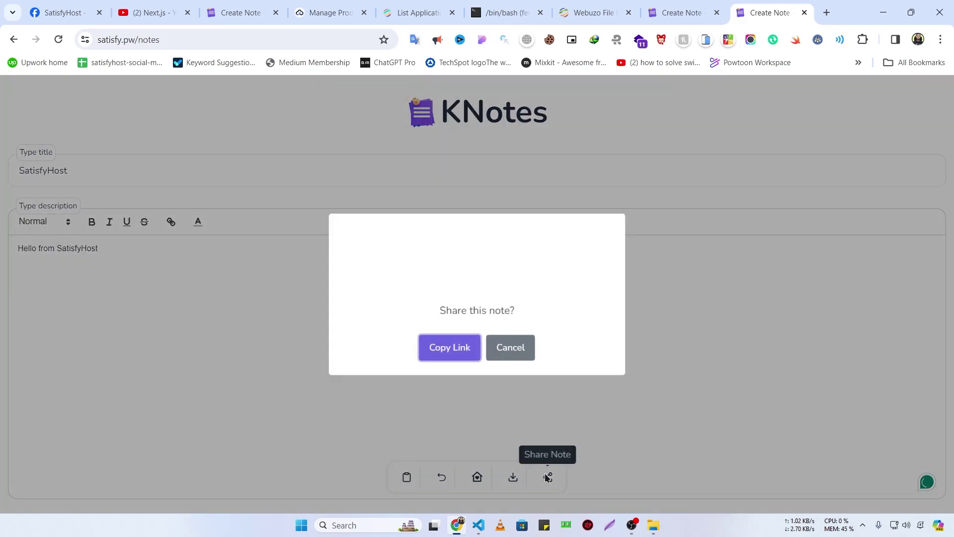
pyautogui.click(449, 357)
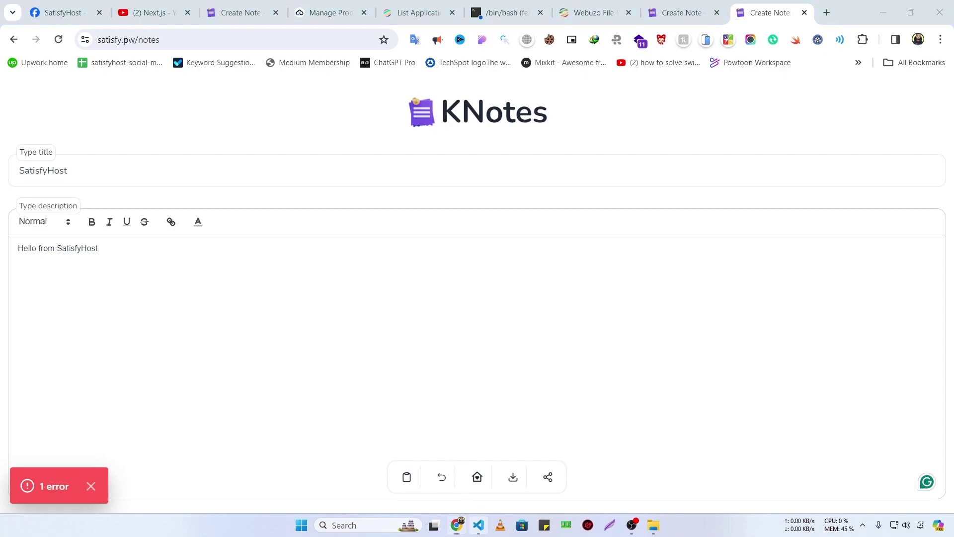
pyautogui.click(478, 525)
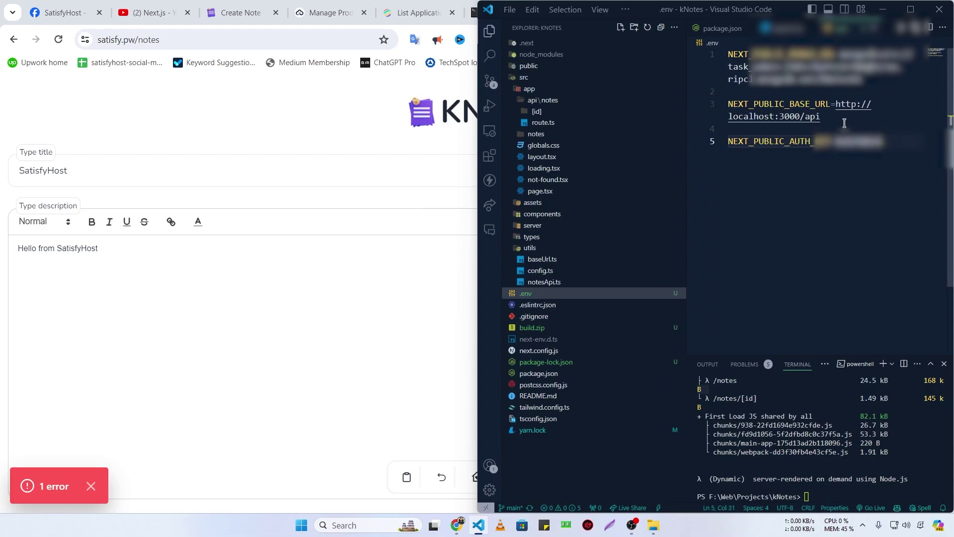
pyautogui.moveTo(821, 117); pyautogui.dragTo(724, 105)
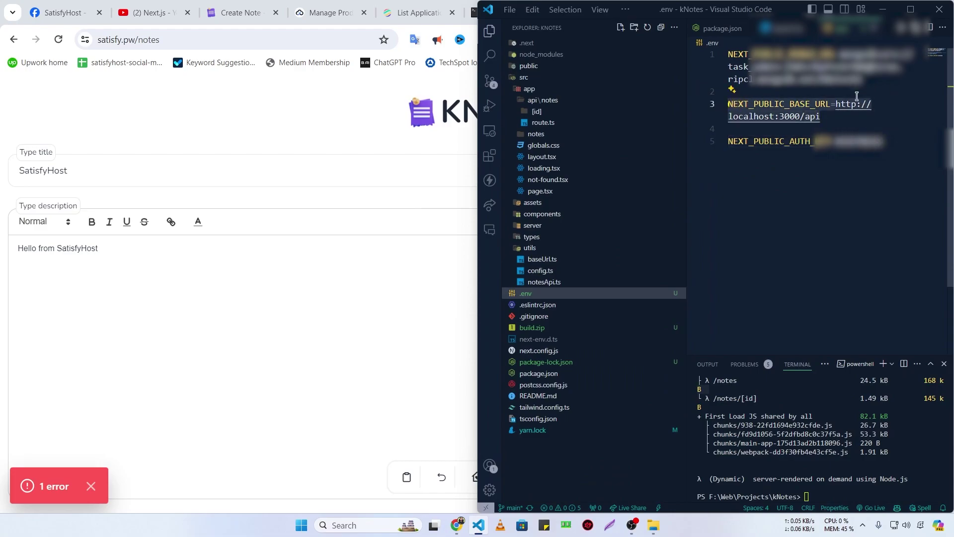
pyautogui.click(844, 119)
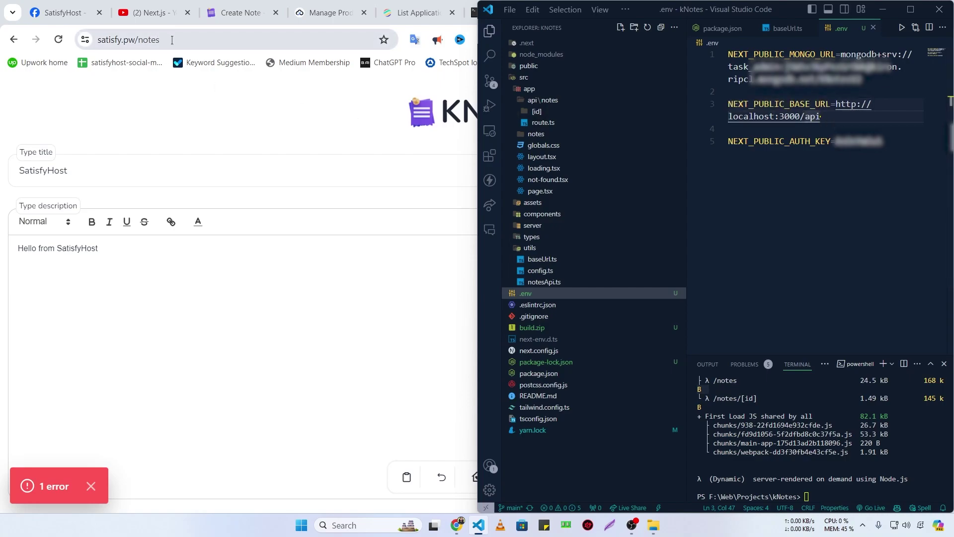
pyautogui.click(100, 39)
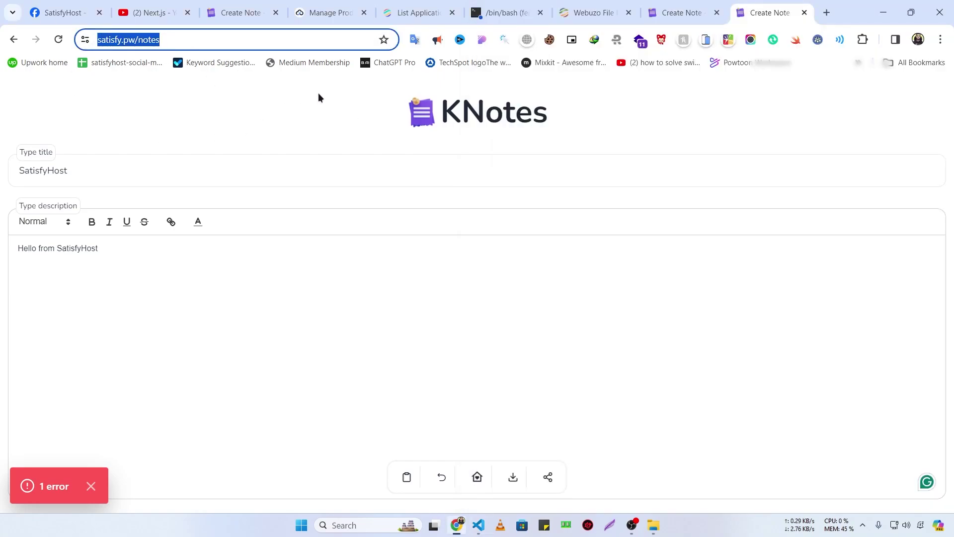
# Open the kNotes application's edit form from the Webuzo application list.
pyautogui.click(728, 224)
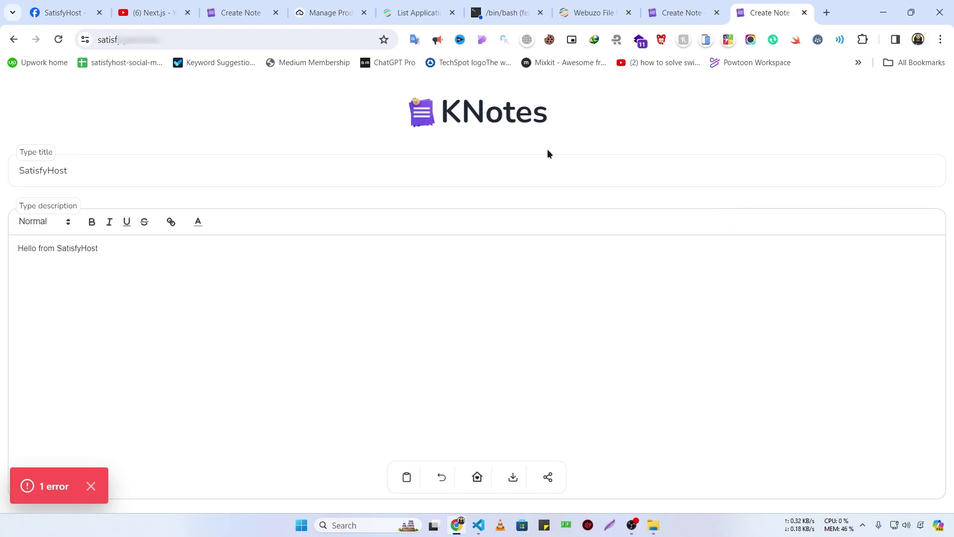
pyautogui.click(420, 12)
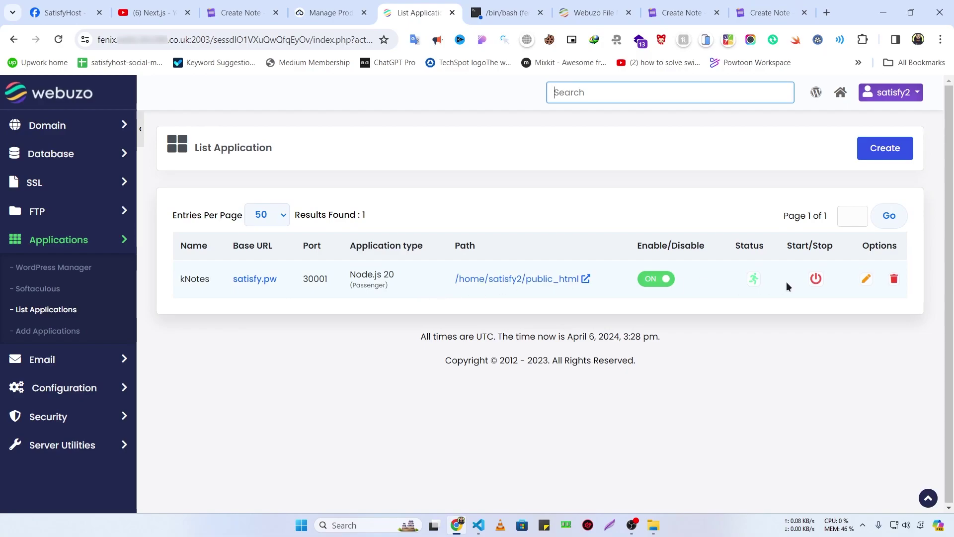
pyautogui.click(867, 280)
pyautogui.scroll(-5, 763, 328)
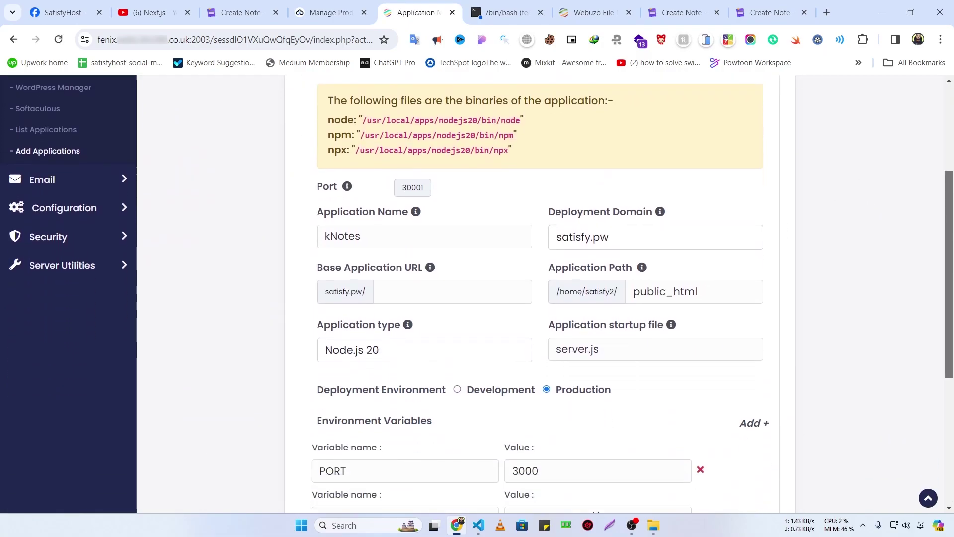
pyautogui.scroll(-2, 588, 434)
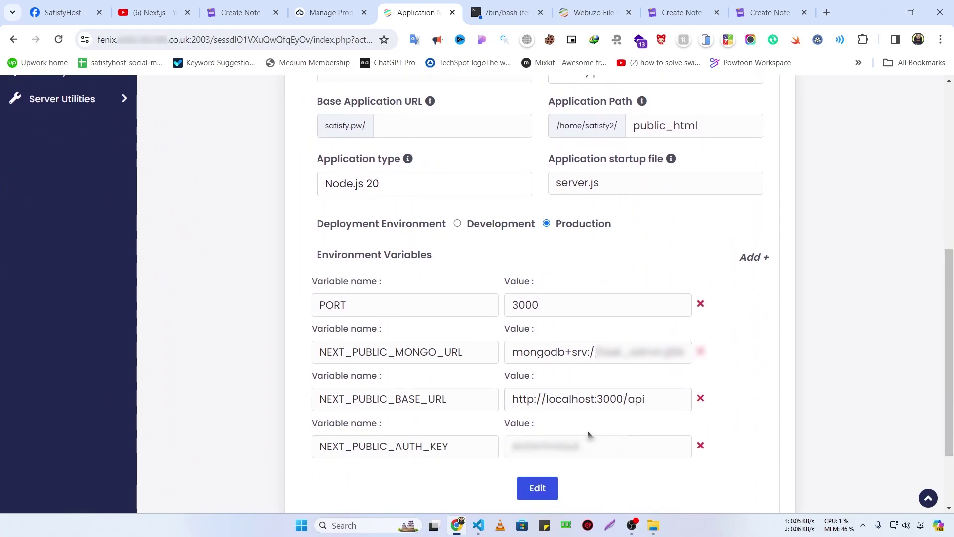
pyautogui.click(638, 401)
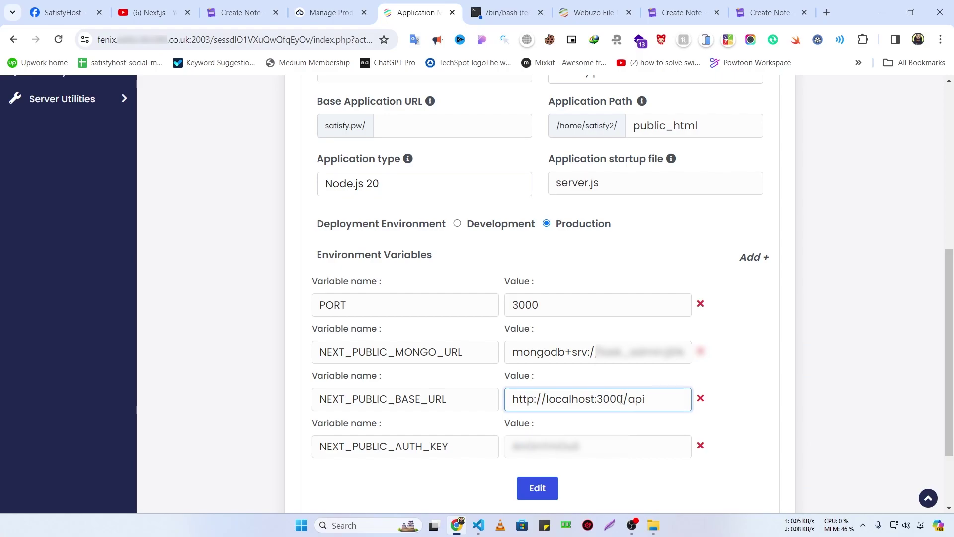
pyautogui.hotkey('shift', 'Left')
pyautogui.hotkey('shift', 'Left')
pyautogui.hotkey('shift', 'Left')
pyautogui.hotkey('shift', 'Left')
pyautogui.hotkey('shift', 'Left')
pyautogui.hotkey('shift', 'Left')
pyautogui.hotkey('shift', 'Left')
pyautogui.hotkey('shift', 'Left')
pyautogui.hotkey('shift', 'Left')
pyautogui.hotkey('shift', 'Left')
pyautogui.hotkey('shift', 'Left')
pyautogui.hotkey('shift', 'Left')
pyautogui.hotkey('shift', 'Left')
pyautogui.hotkey('shift', 'Left')
pyautogui.hotkey('shift', 'Left')
pyautogui.hotkey('shift', 'Left')
pyautogui.hotkey('shift', 'Left')
pyautogui.hotkey('shift', 'Left')
pyautogui.hotkey('shift', 'Right')
pyautogui.hotkey('shift', 'Right')
pyautogui.hotkey('shift', 'Right')
pyautogui.hotkey('shift', 'Right')
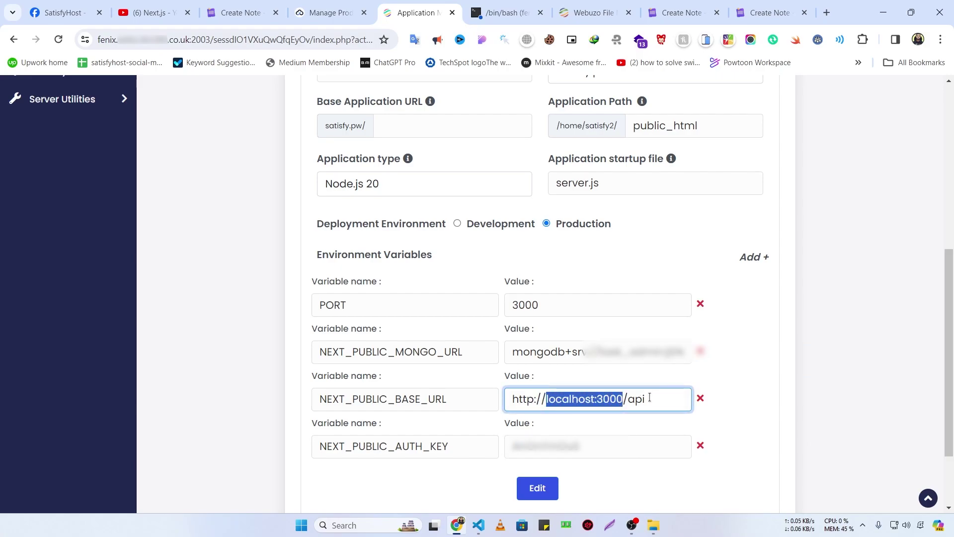
pyautogui.write('satisfy.pw')
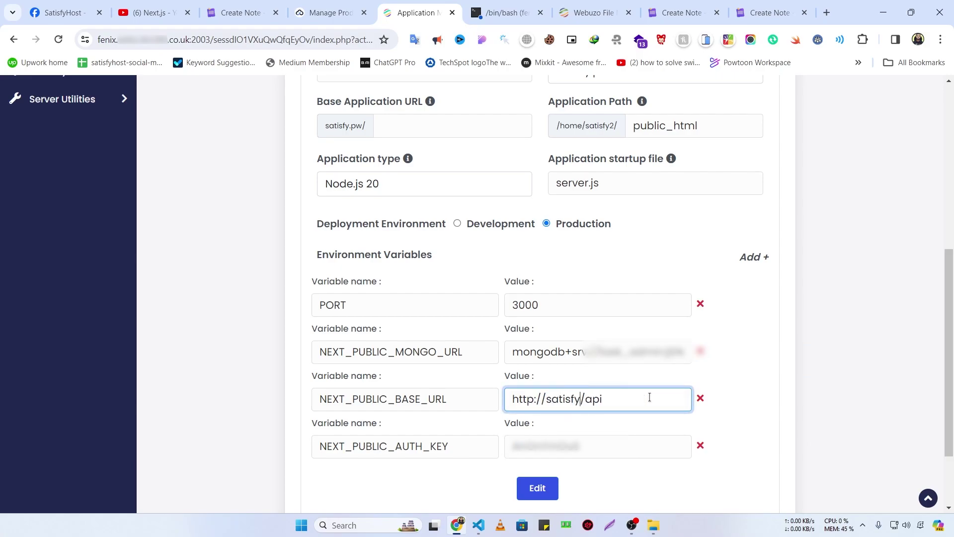
pyautogui.click(533, 398)
pyautogui.write('s')
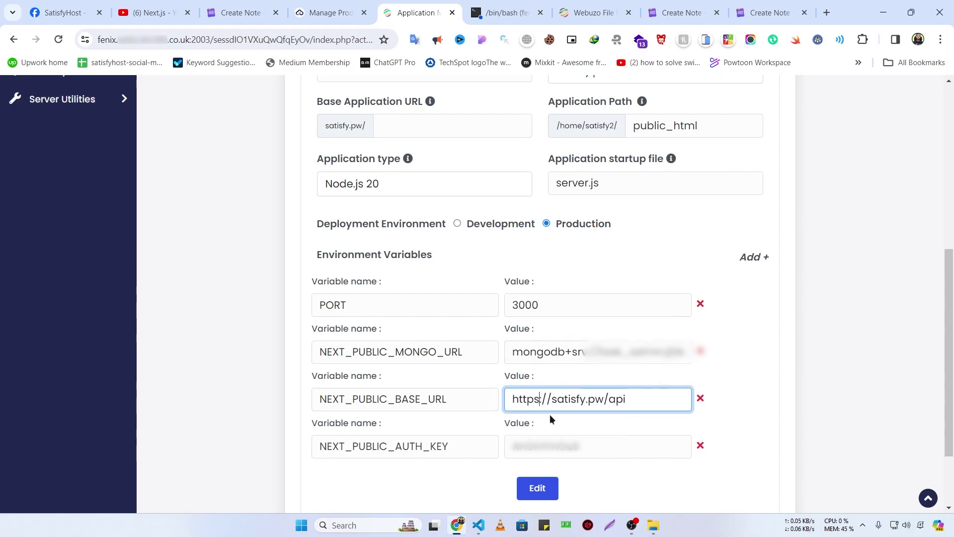
pyautogui.scroll(-1, 605, 388)
pyautogui.click(601, 420)
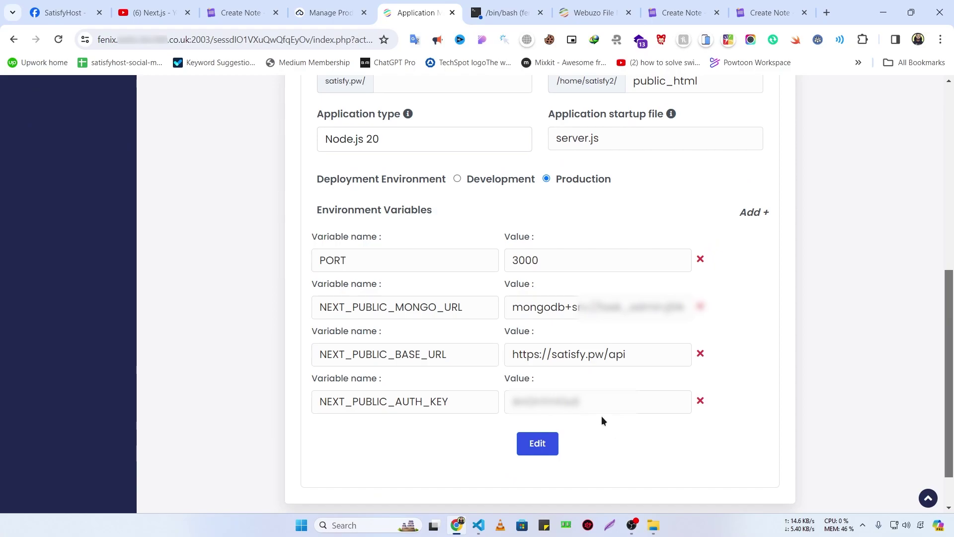
pyautogui.click(539, 445)
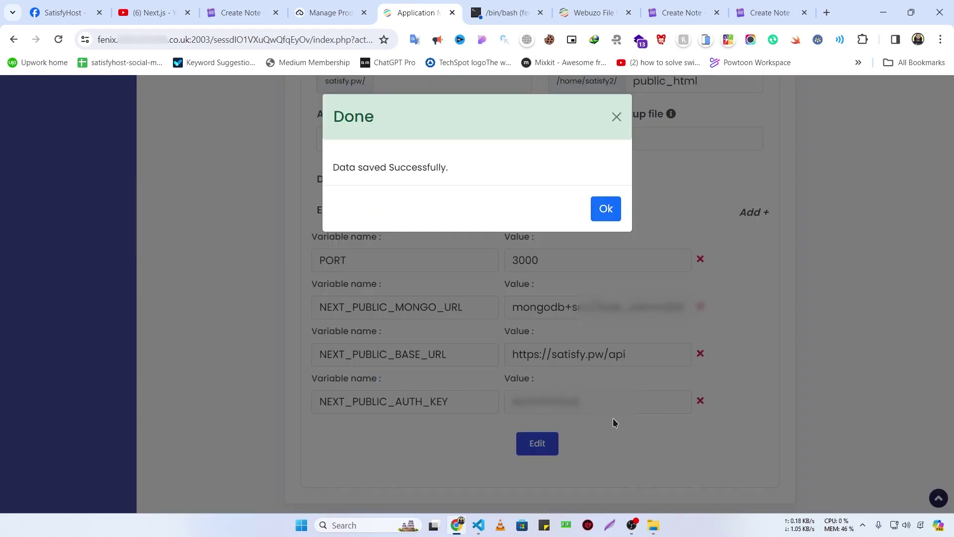
pyautogui.click(599, 215)
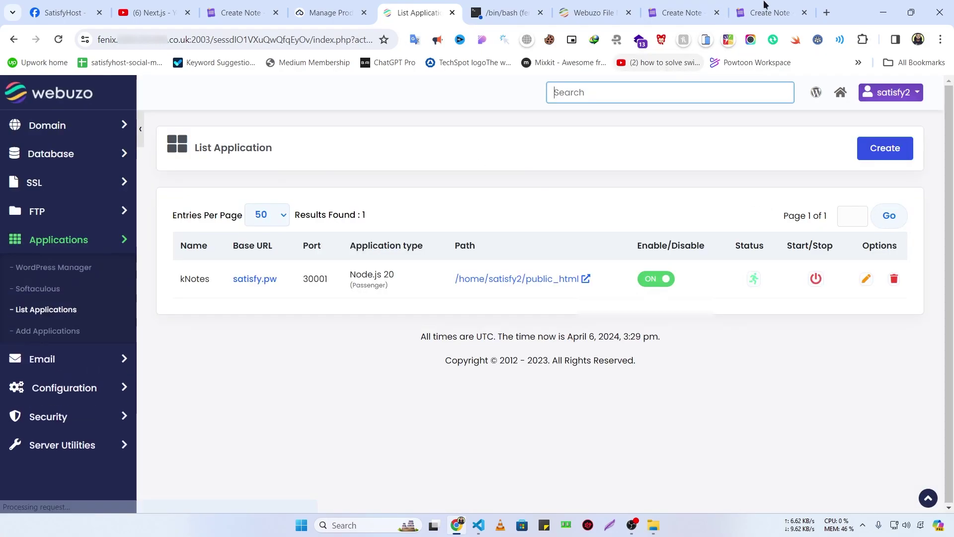
# Reload KNotes and copy the SatisfyHost note's share link, allowing clipboard access and checking clipboard history.
pyautogui.click(771, 5)
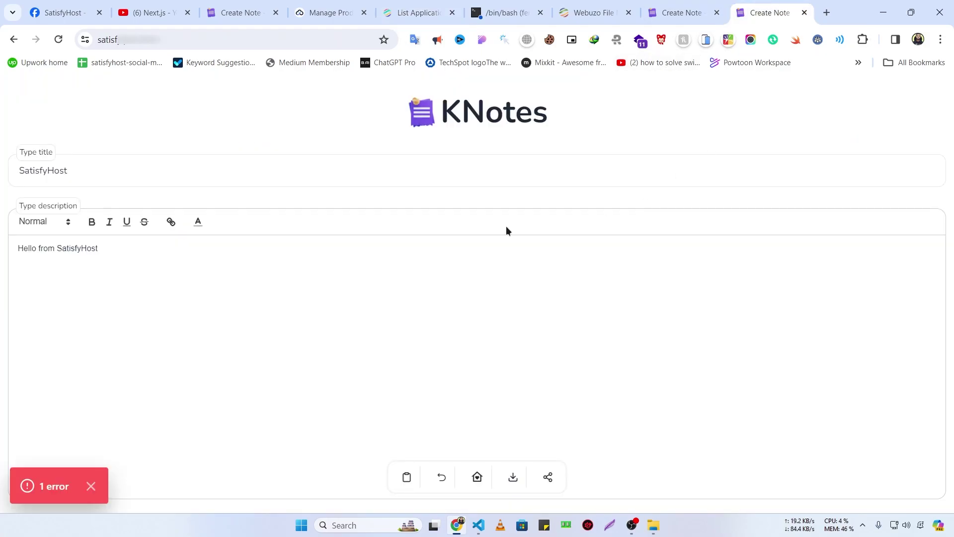
pyautogui.press('F5')
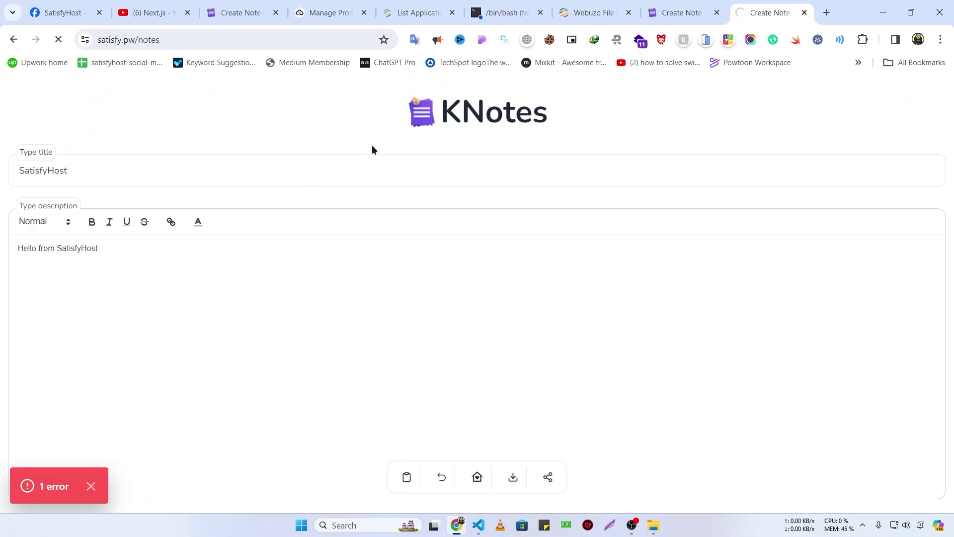
pyautogui.click(548, 477)
pyautogui.click(452, 358)
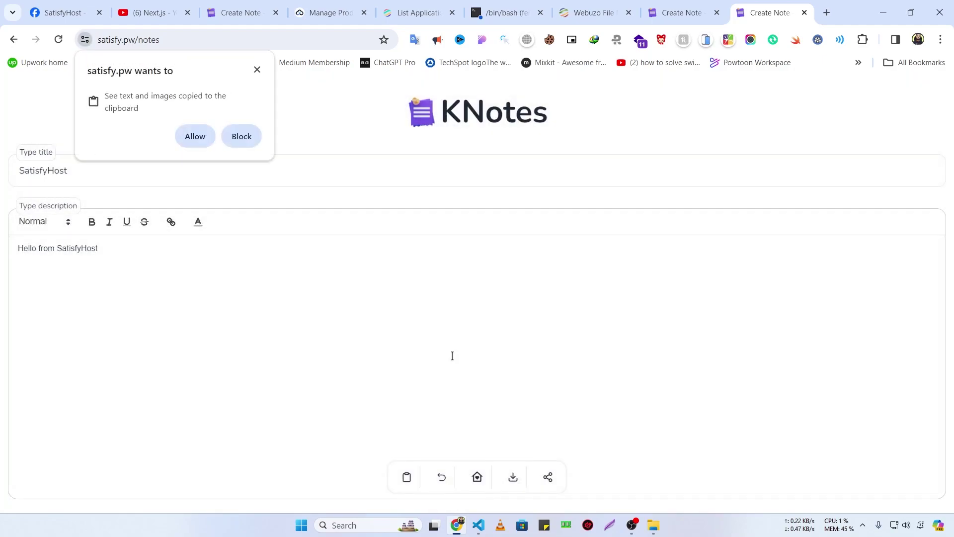
pyautogui.click(190, 139)
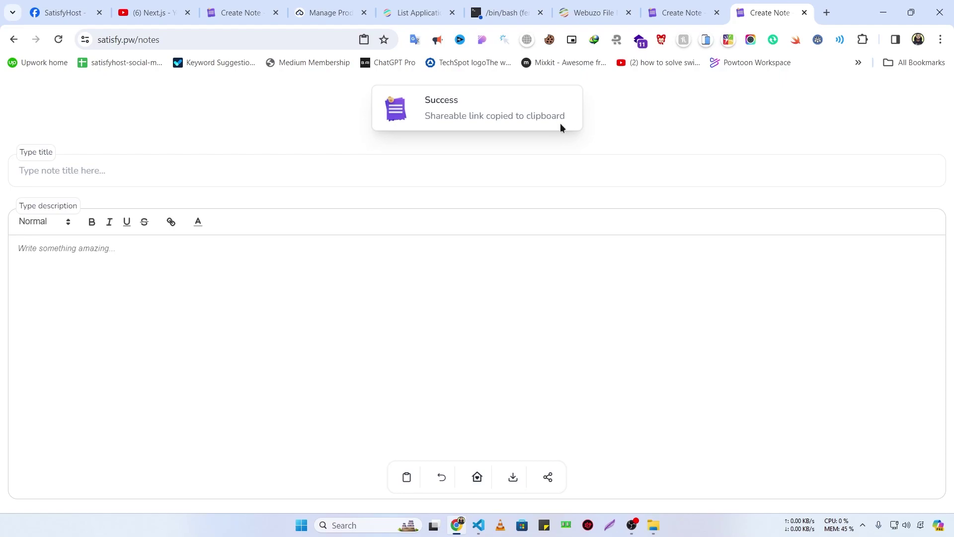
pyautogui.press('super+v')
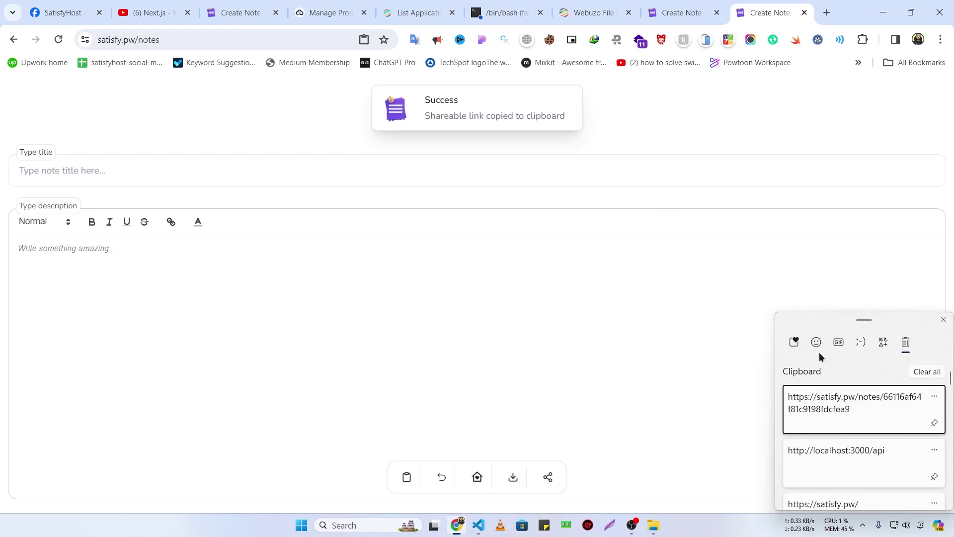
pyautogui.click(827, 13)
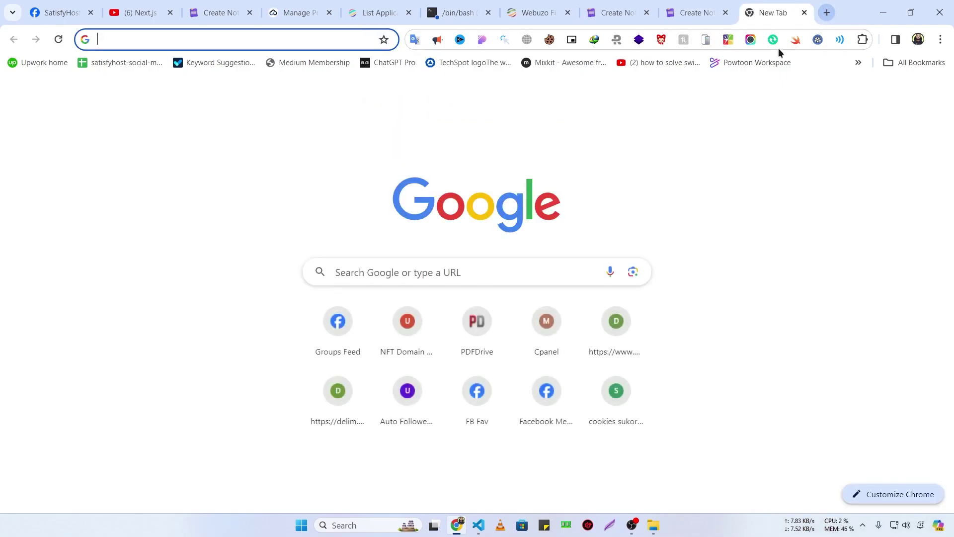
# Paste the copied SatisfyHost note link from clipboard history into the new tab and load it.
pyautogui.press('super+v')
pyautogui.click(168, 148)
pyautogui.press('Return')
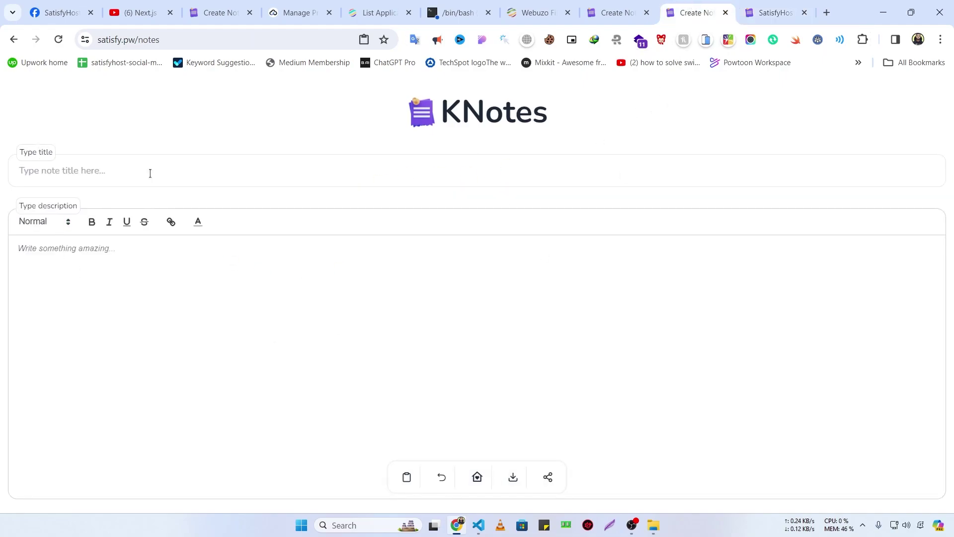
pyautogui.click(785, 7)
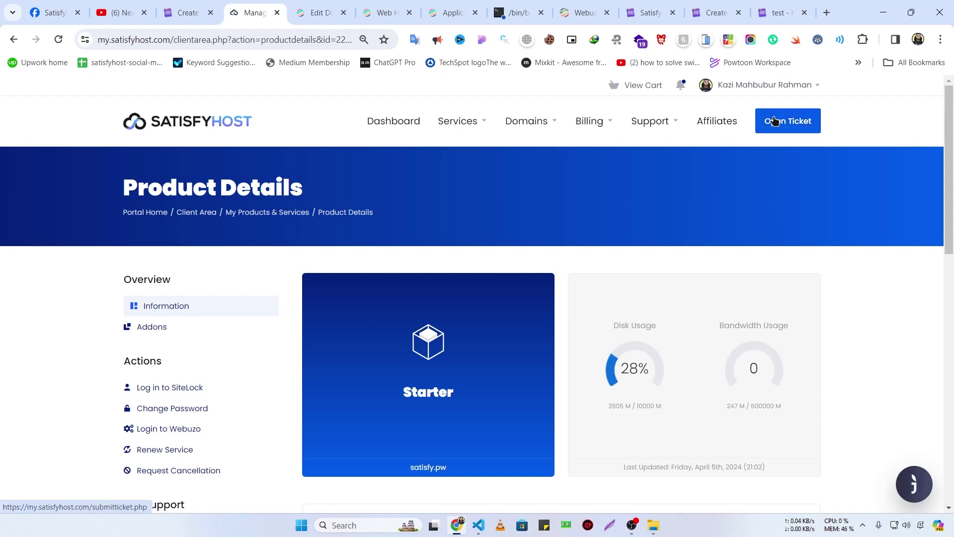
# Check the SatisfyHost site's chat contact options, then go to the Facebook group post.
pyautogui.click(915, 484)
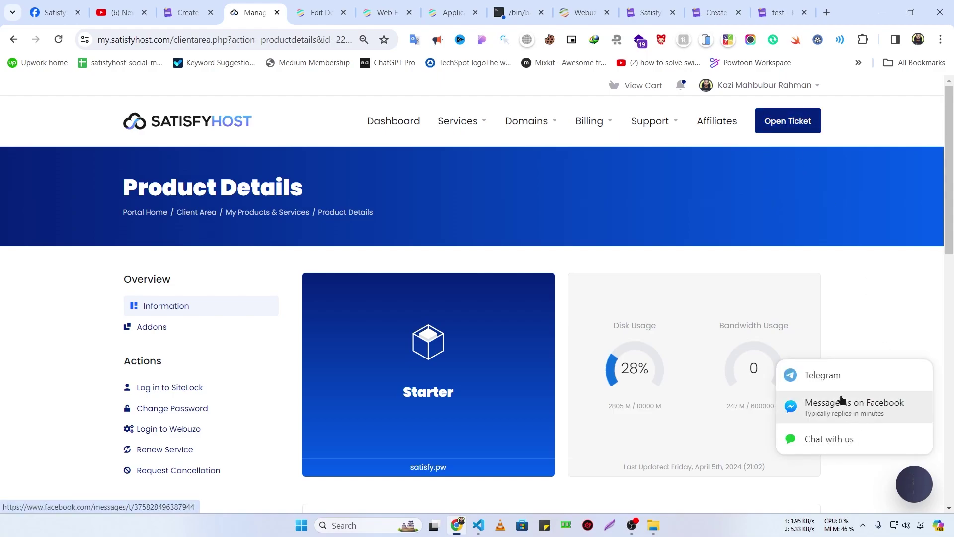
pyautogui.click(55, 12)
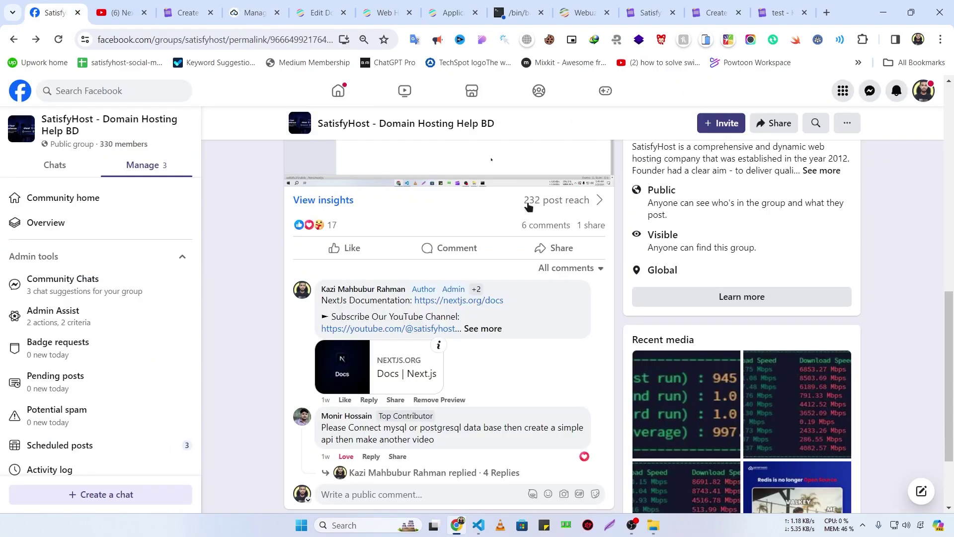